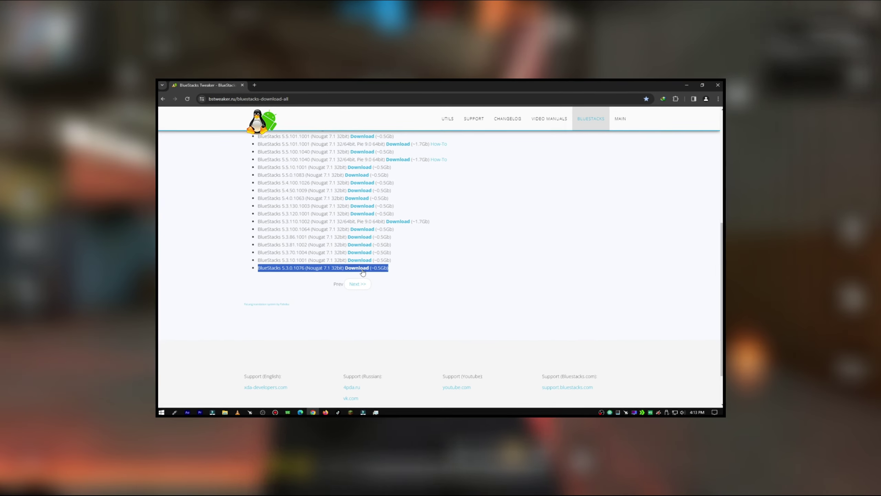
Download BlueStacks 5.3.0.1076 (Nougat 7.1 32bit) and open its installer from the Files folder
click(359, 266)
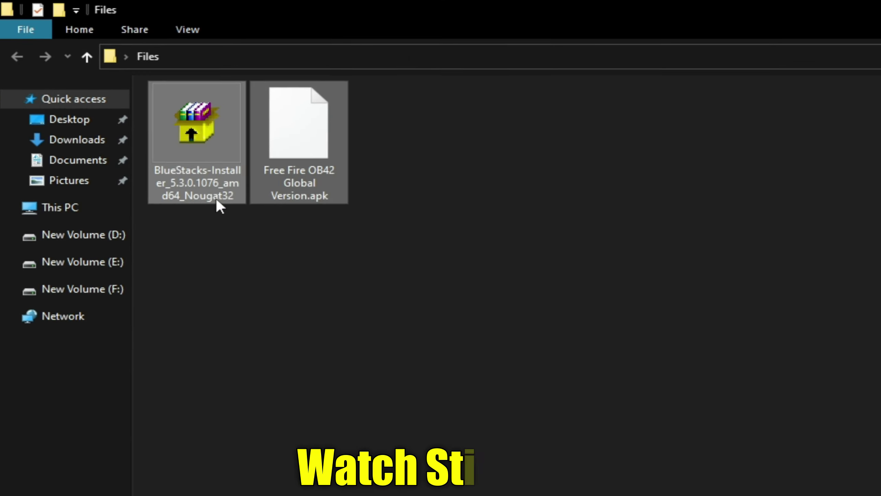
drag(316, 273, 310, 187)
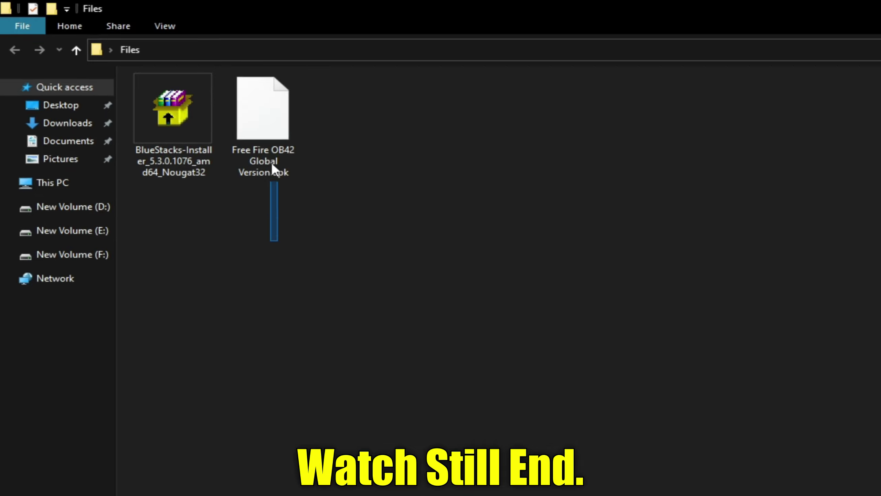
right_click(131, 81)
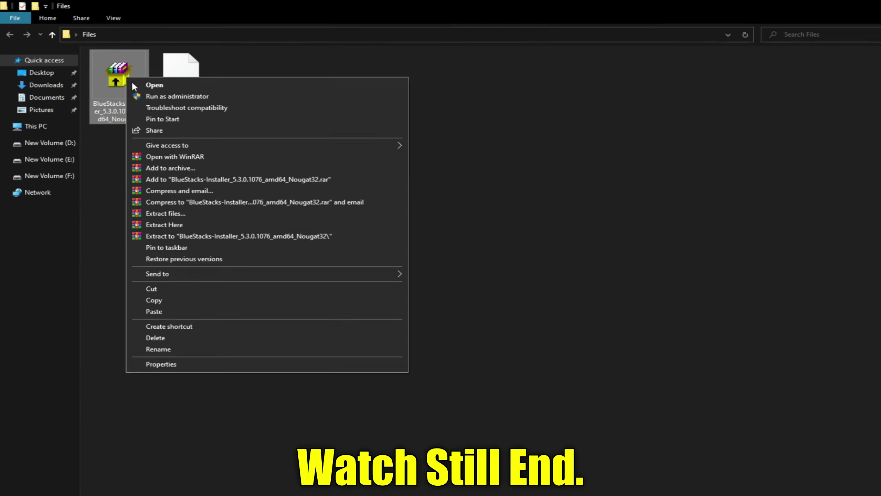
click(139, 83)
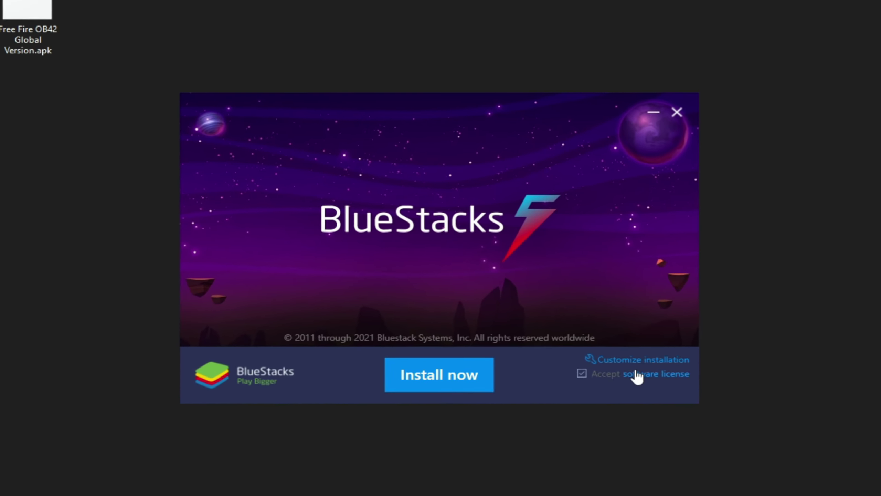
Customize the installation with C:\Emulator\bl5 as the data folder, install BlueStacks and launch it
click(589, 347)
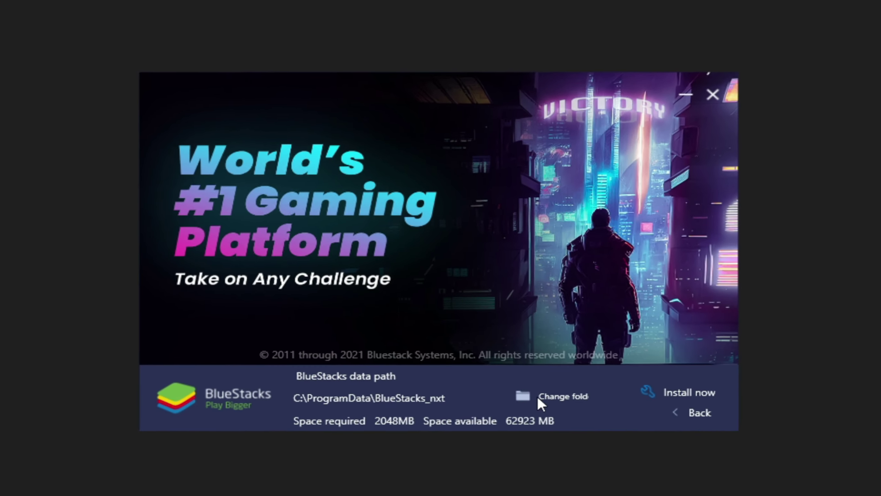
click(501, 326)
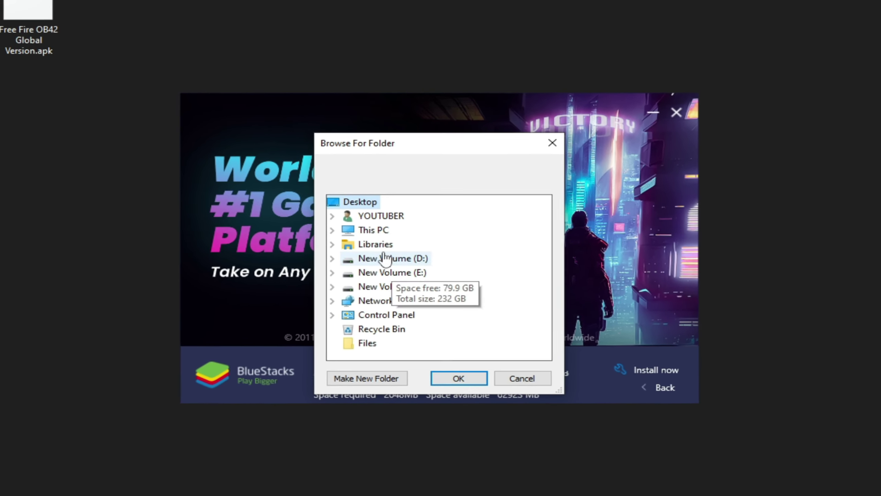
double_click(367, 230)
double_click(416, 326)
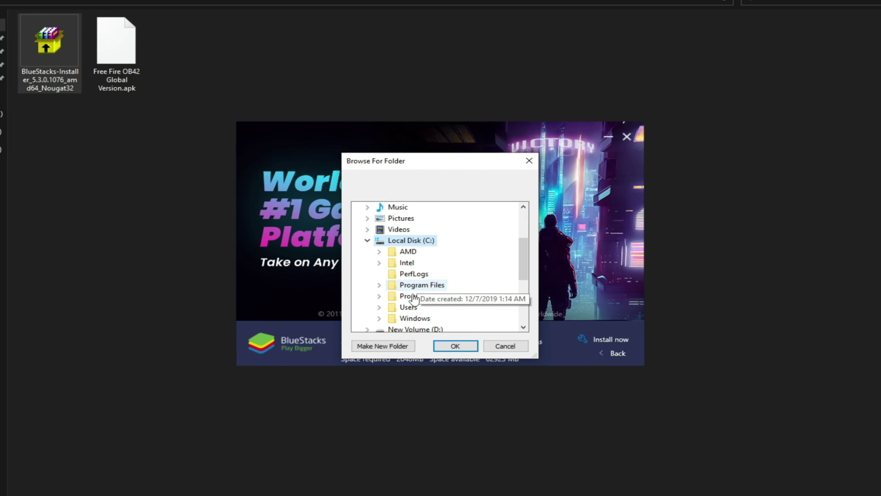
key(alt+m)
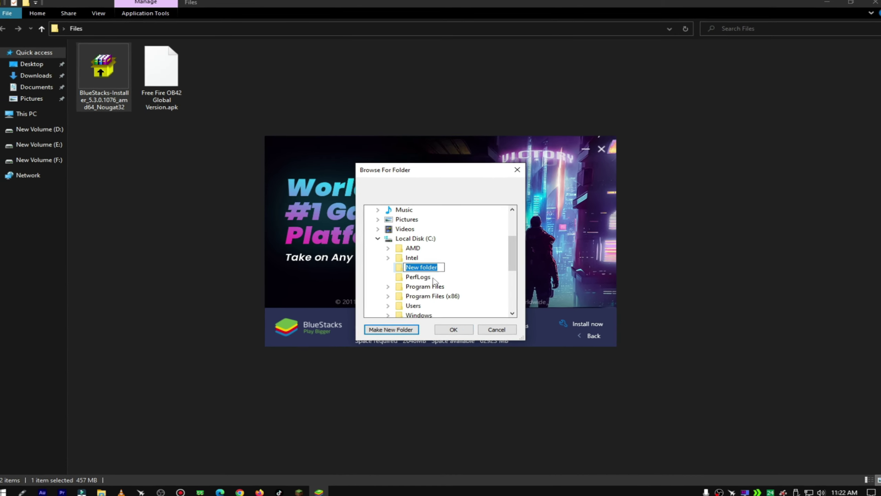
click(453, 329)
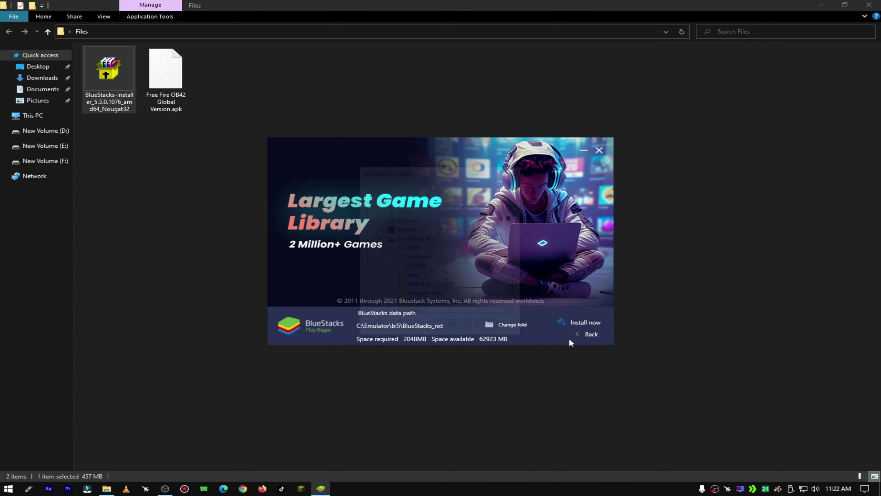
click(580, 321)
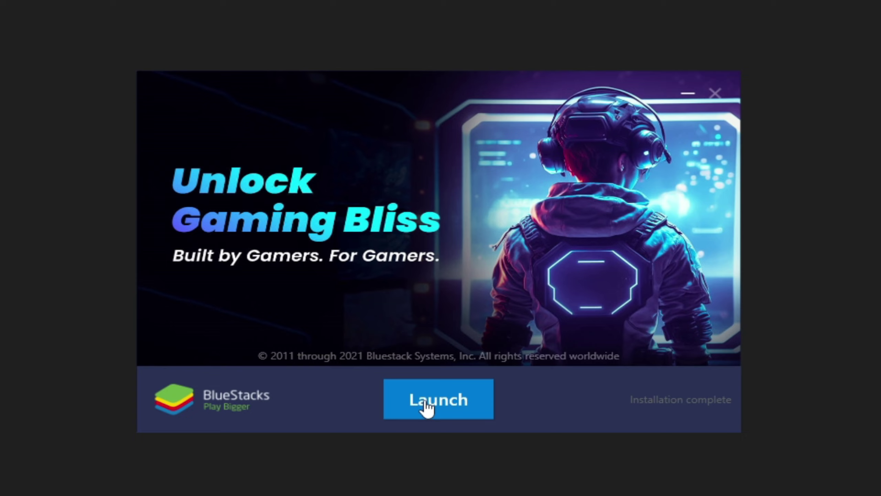
click(427, 407)
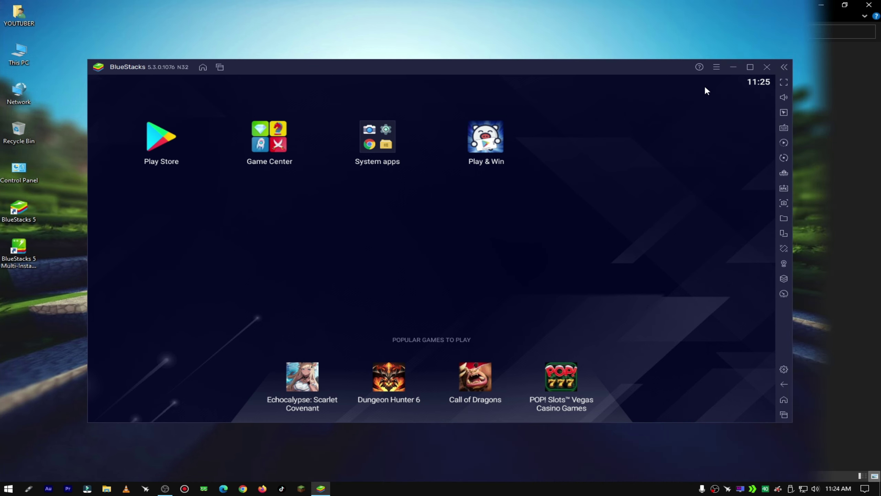
Set the CPU allocation to Medium (2 Cores) in the BlueStacks performance settings
click(668, 134)
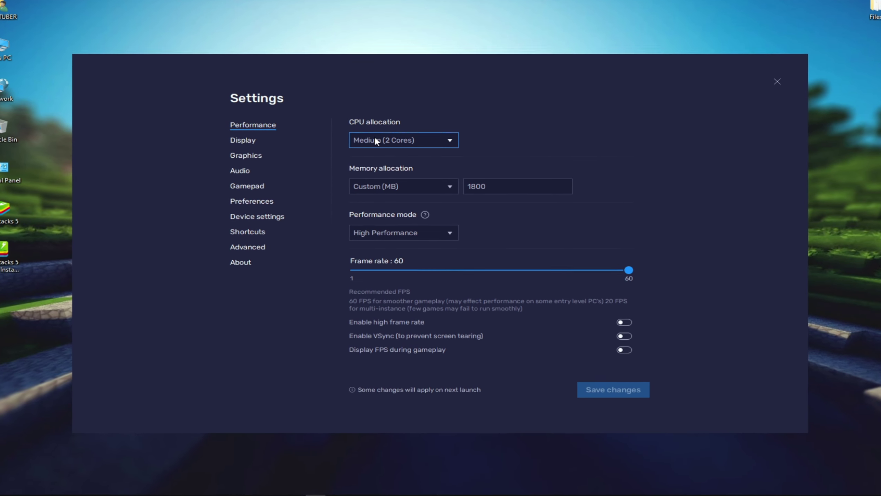
click(375, 137)
click(387, 171)
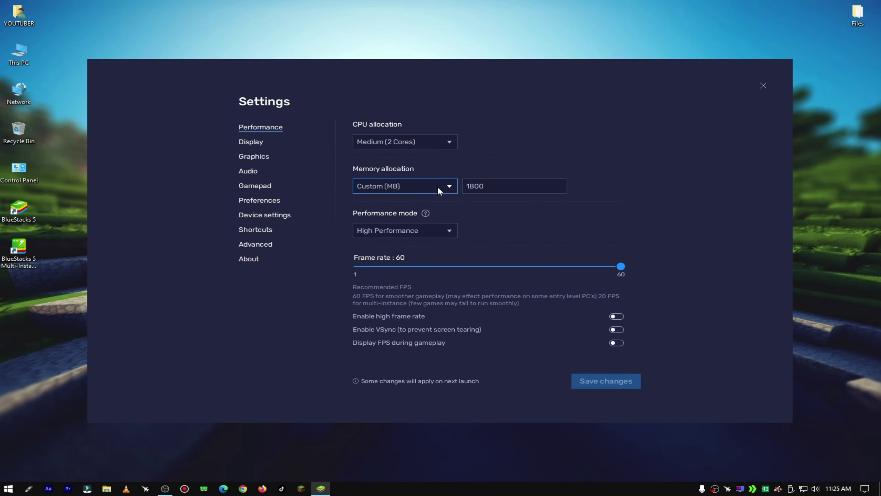
Try the Medium (2 GB) option for the memory allocation
click(448, 188)
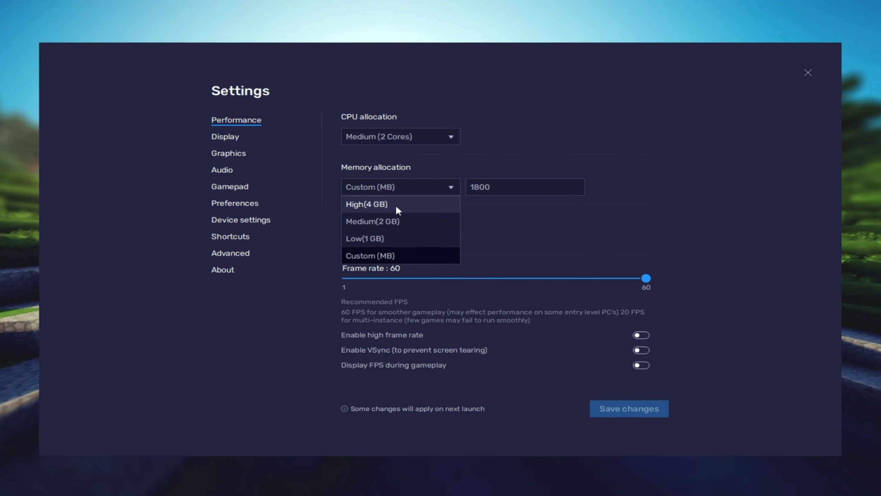
click(386, 257)
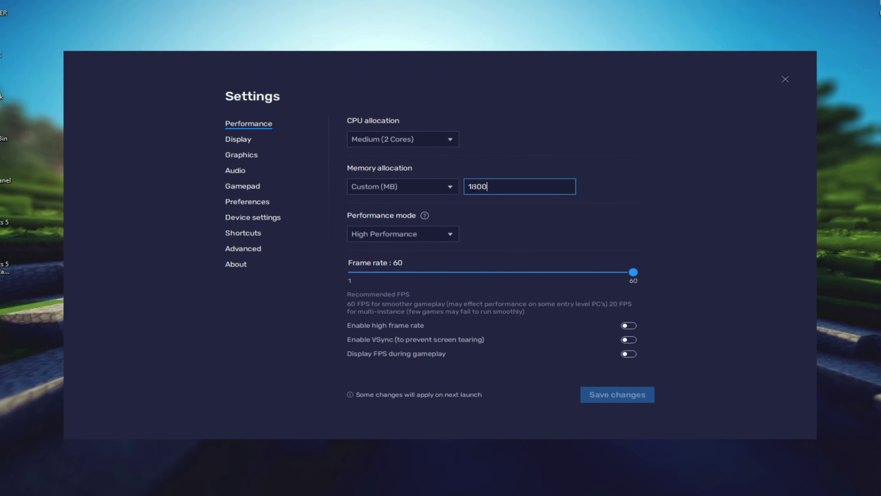
click(430, 187)
click(411, 217)
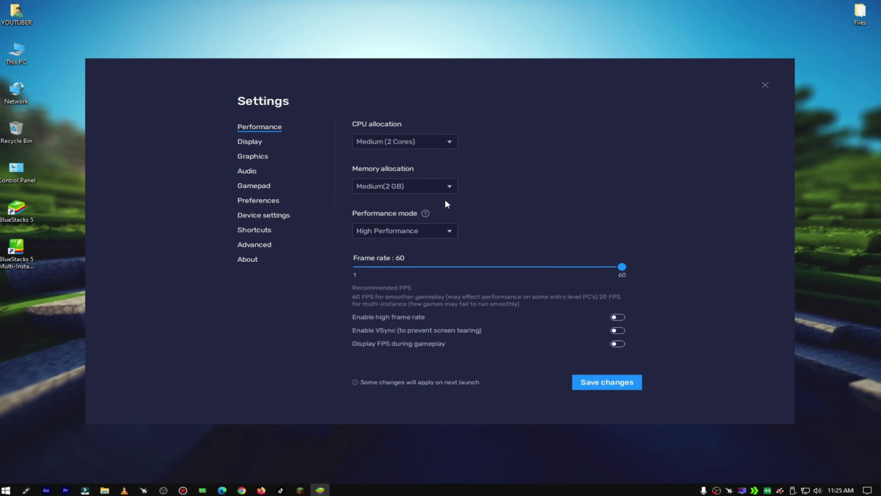
Set the memory allocation to Custom (MB) with 4096 and the performance mode to High Performance
click(430, 187)
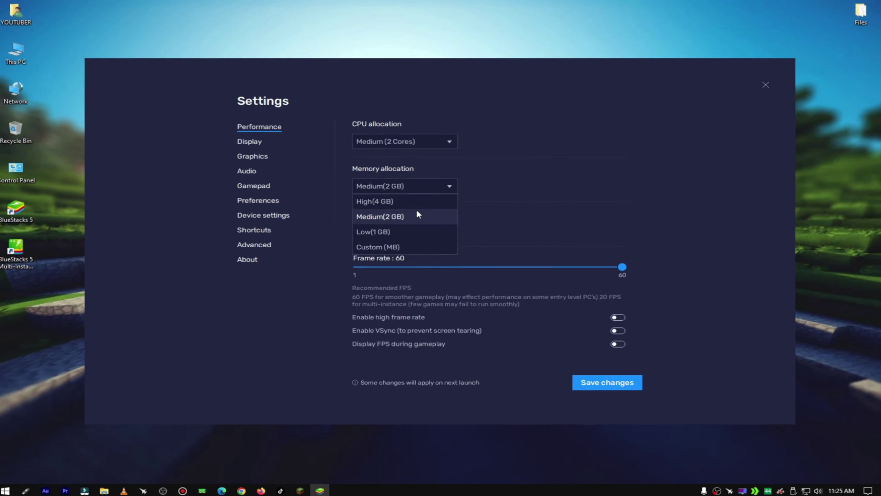
click(379, 247)
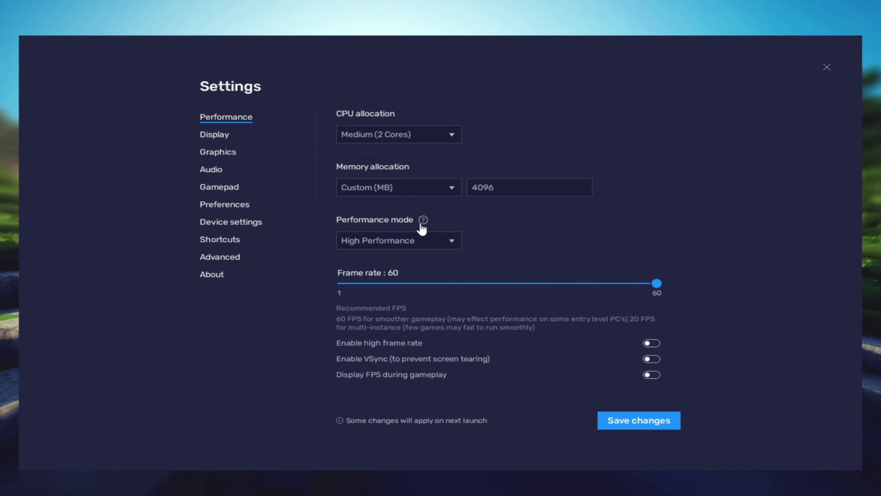
click(419, 237)
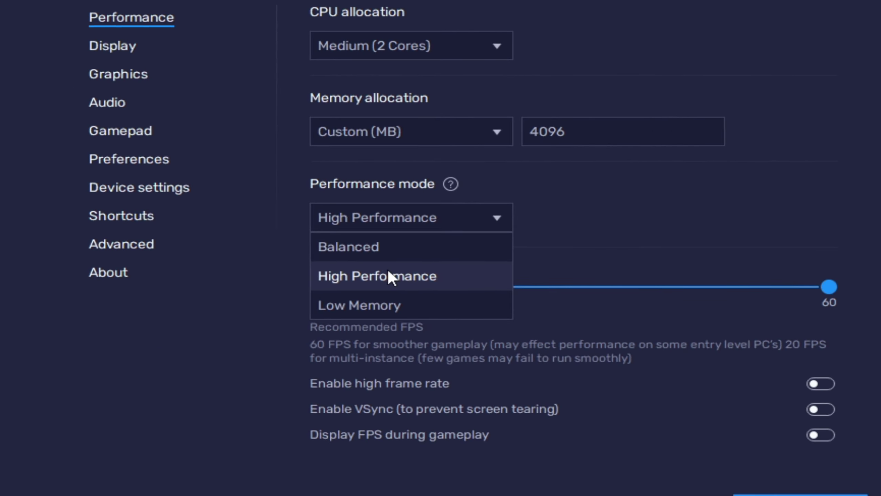
click(364, 333)
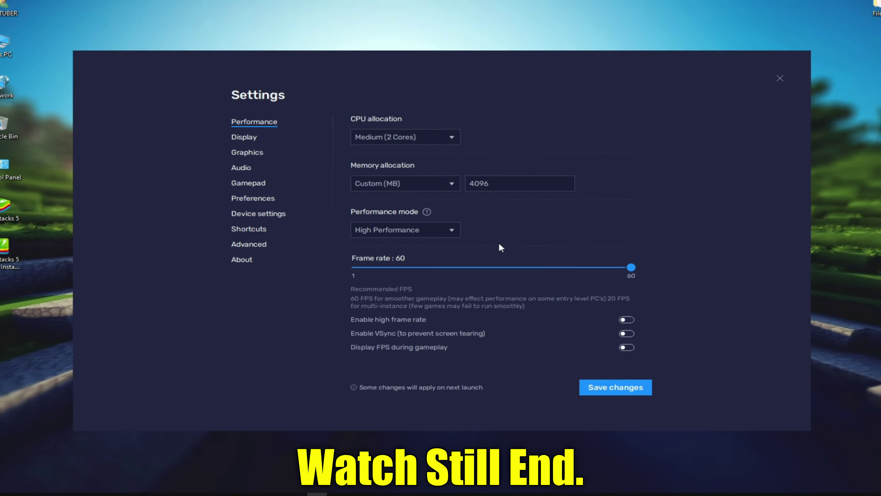
Enable high frame rate and the FPS display, set the frame rate to 90, and save with a restart
click(620, 317)
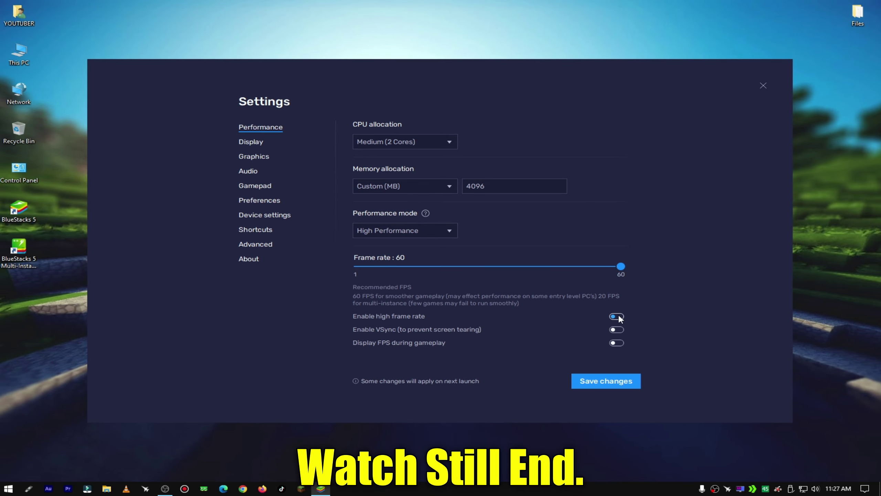
click(619, 344)
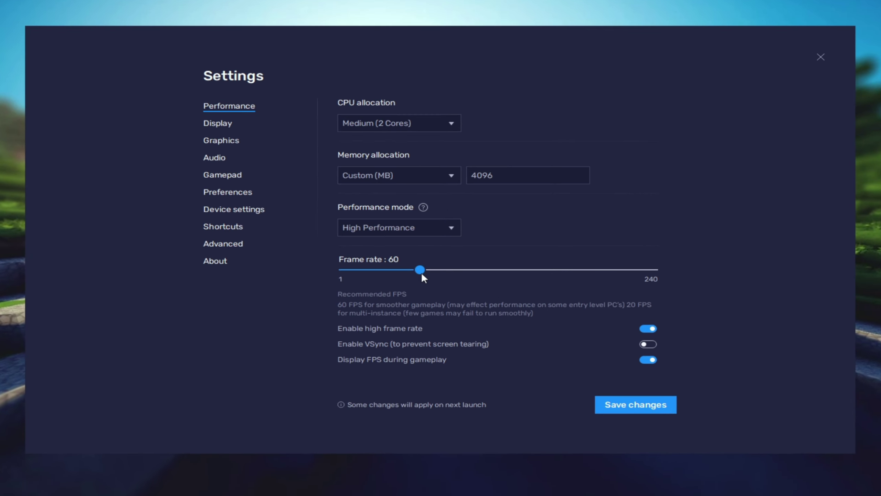
drag(423, 274, 459, 275)
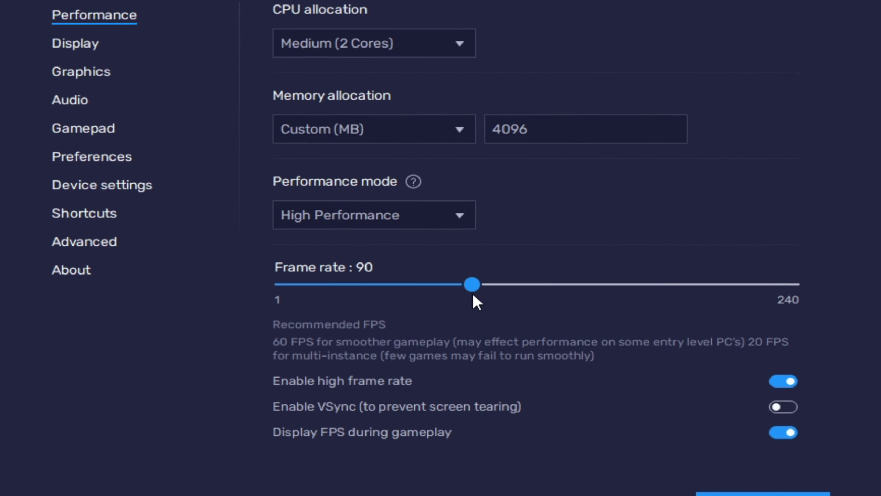
click(674, 430)
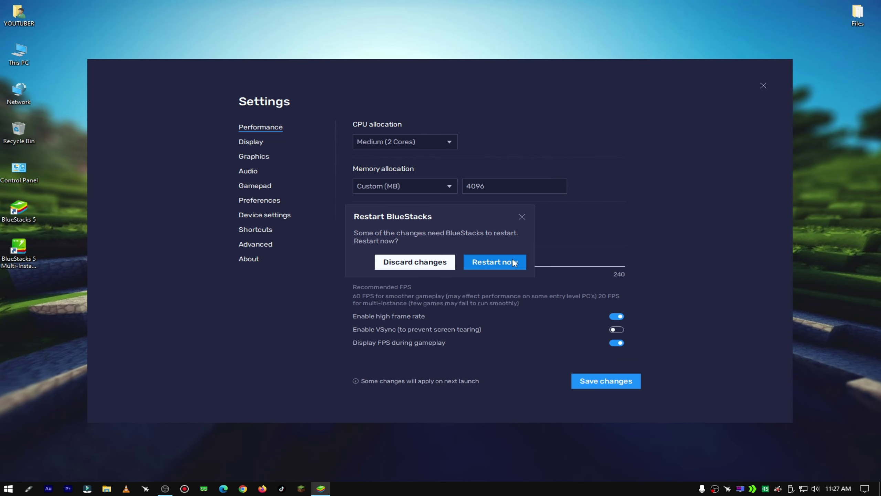
click(514, 262)
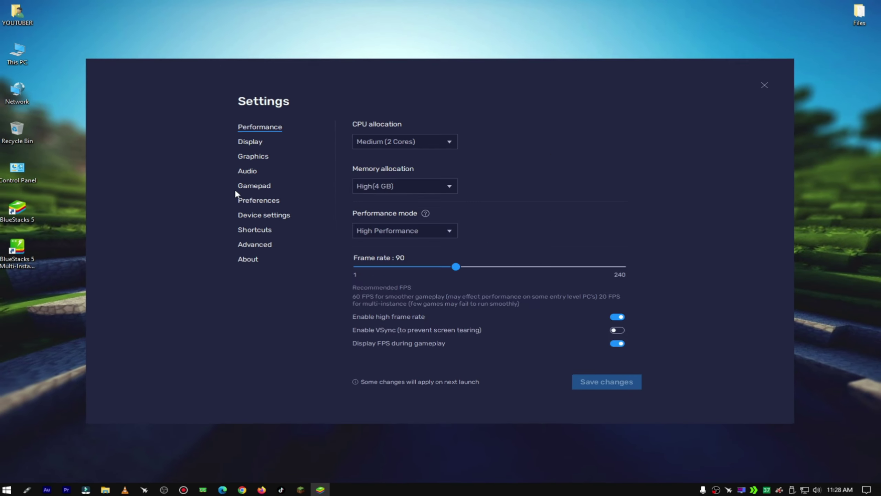
Set the display resolution to 960 x 540 and save it with a restart of BlueStacks
click(250, 141)
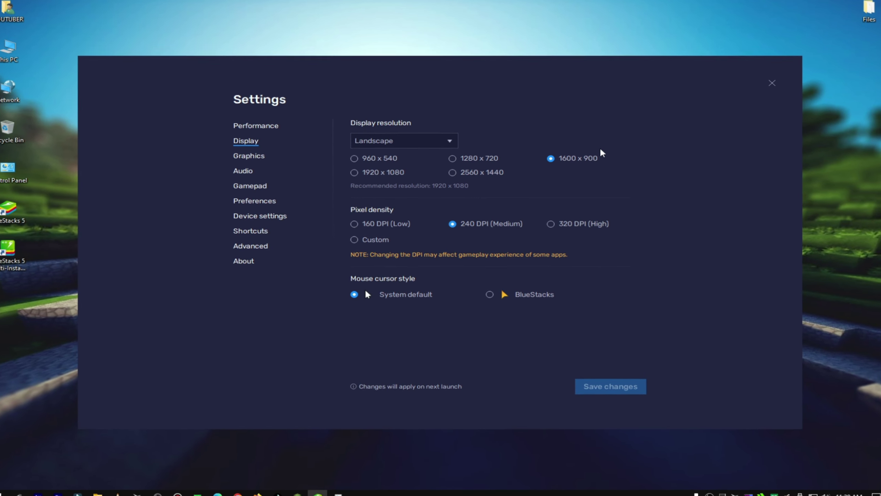
click(354, 158)
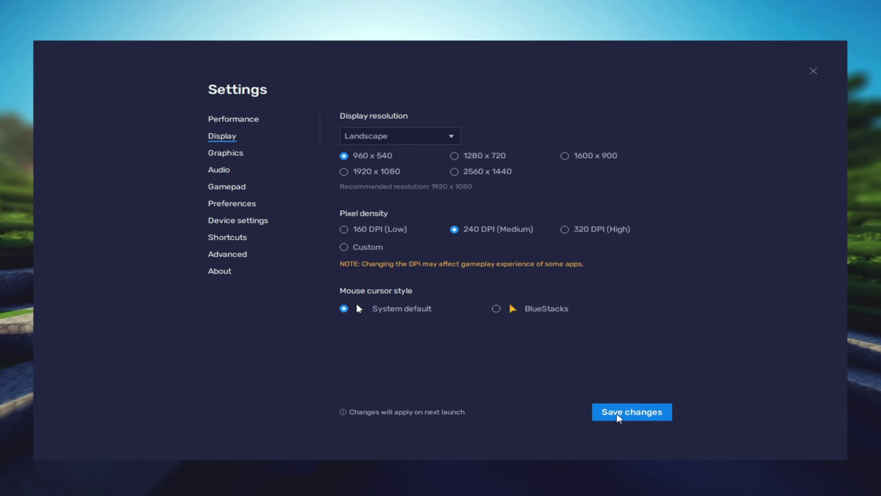
click(617, 415)
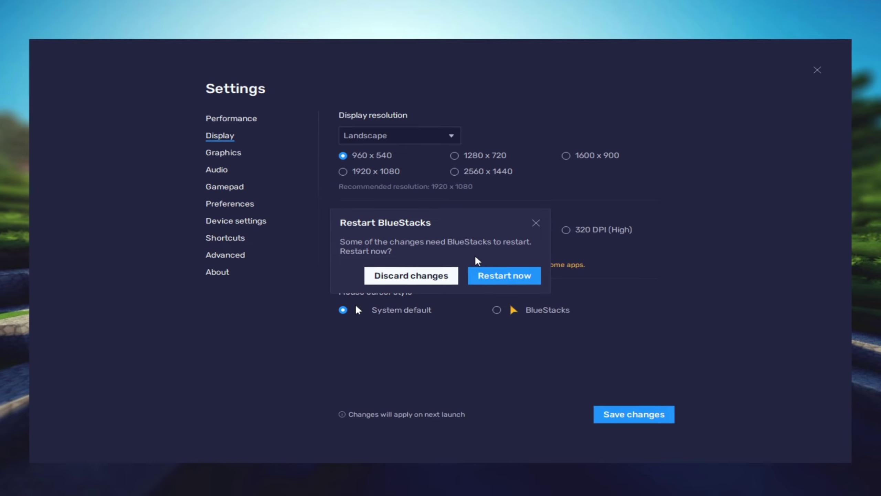
click(497, 280)
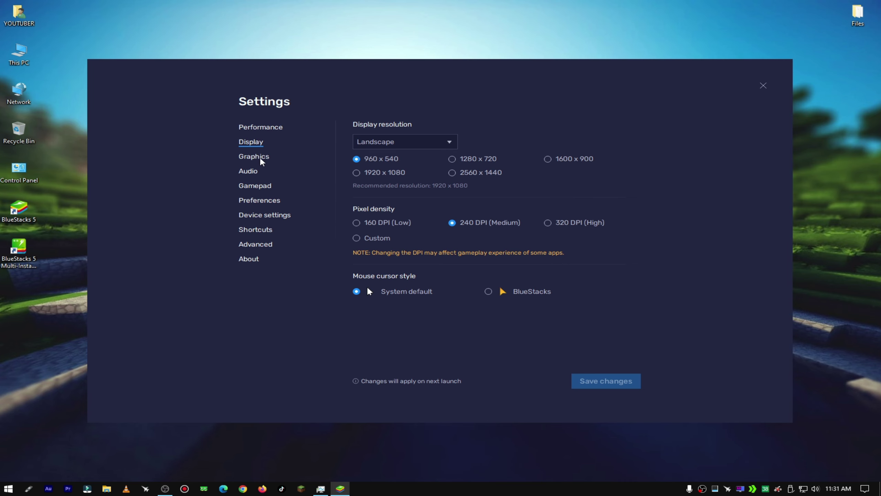
Set ASTC textures to Disabled in the graphics settings
click(260, 159)
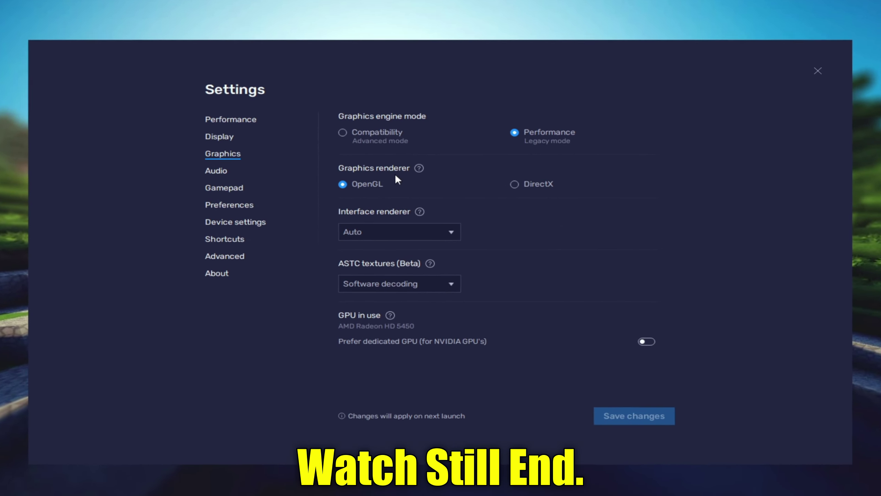
click(456, 290)
click(393, 342)
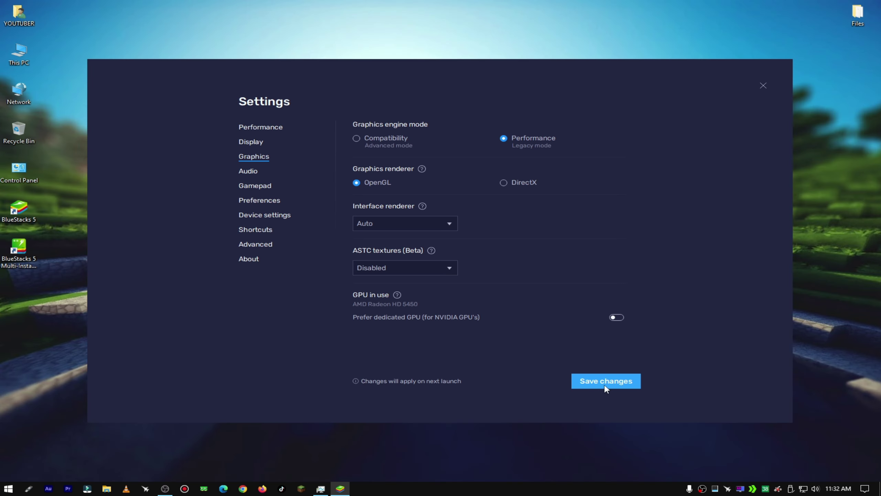
Turn off gamepad detection so BlueStacks does not connect with a gamepad
click(250, 186)
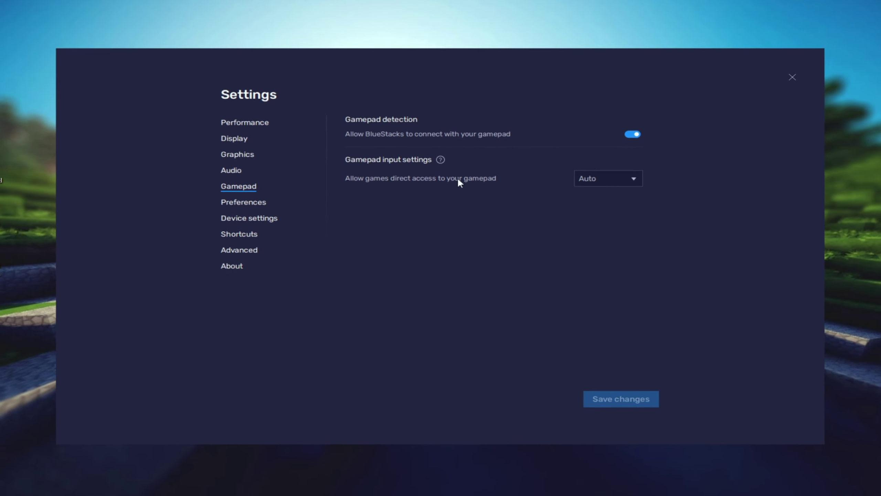
click(640, 133)
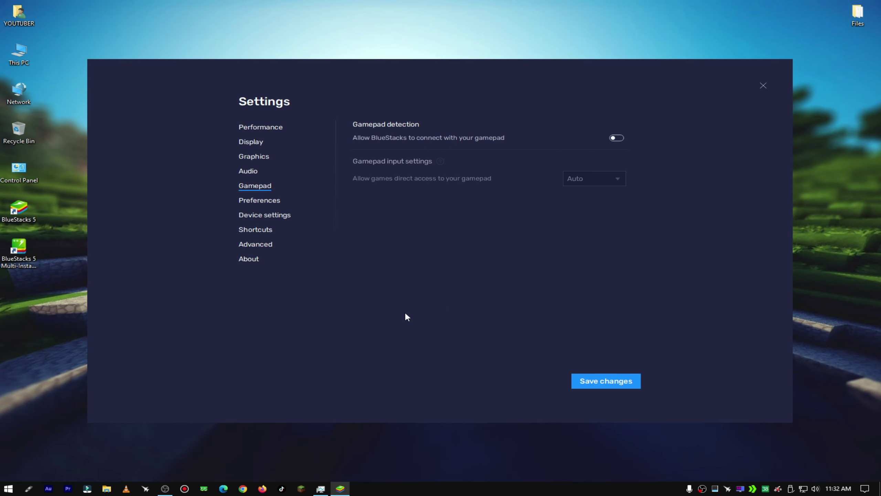
Set the device profile to Asus ROG 2, save the change, and turn on visual feedback for taps in the advanced settings
click(245, 200)
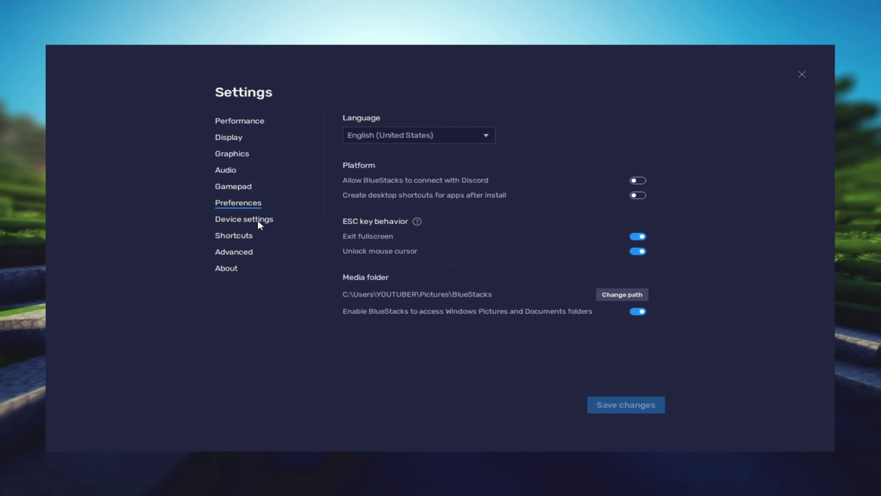
click(257, 219)
click(394, 135)
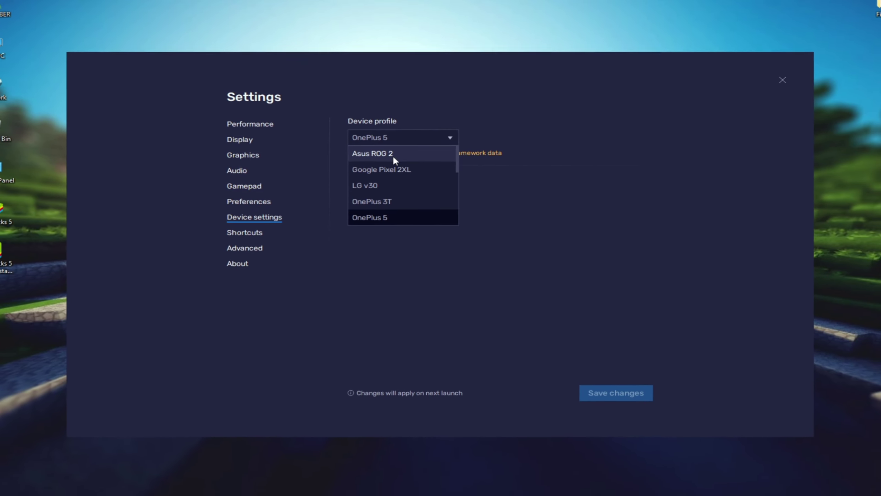
click(393, 159)
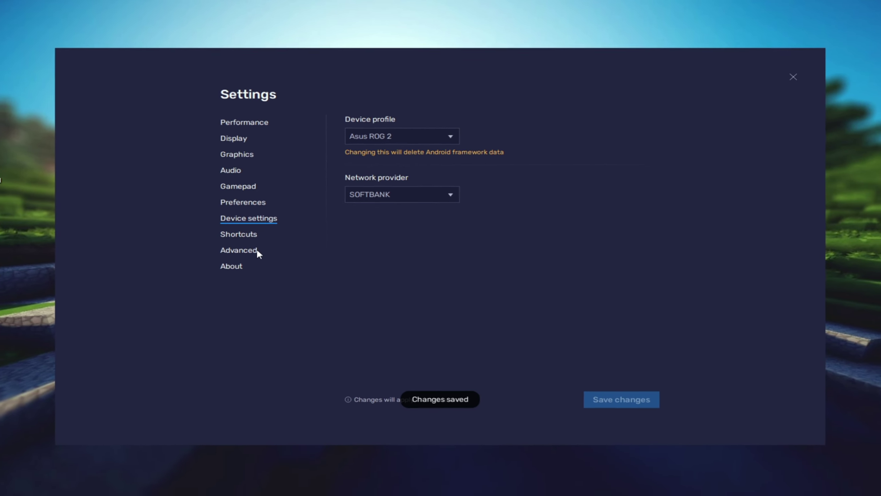
click(254, 244)
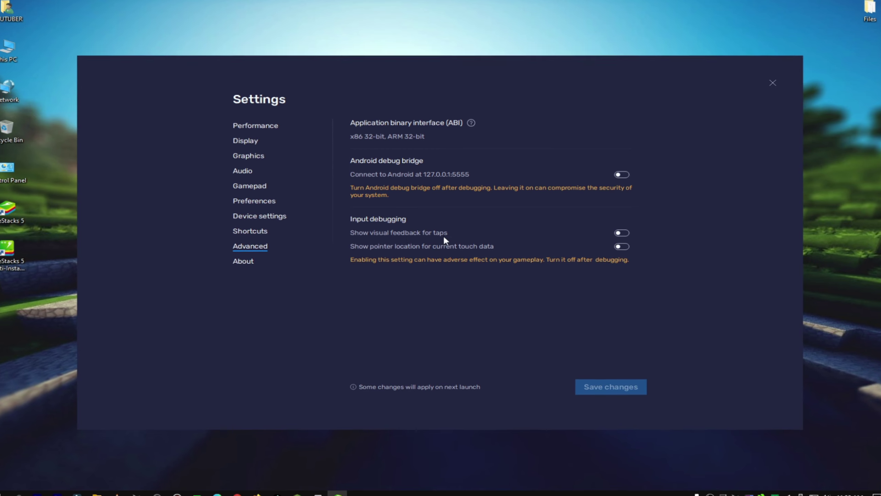
click(627, 234)
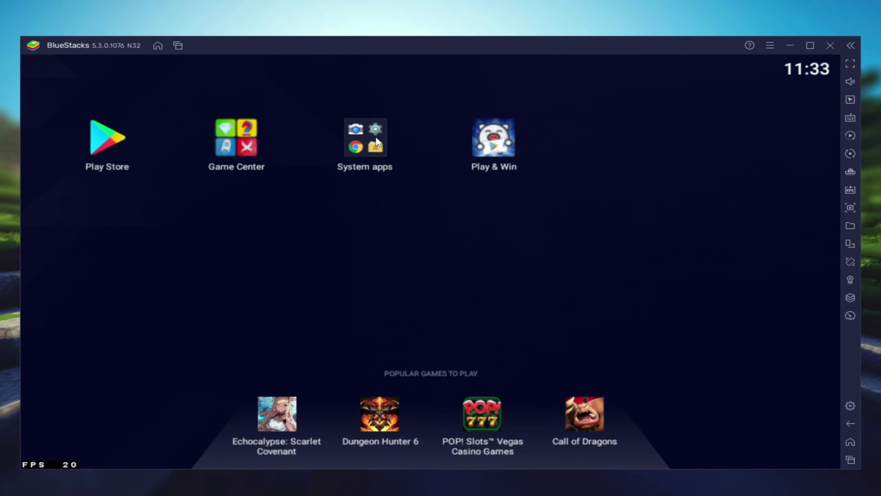
Open the Android settings' Apps list and look through all installed apps for unneeded system apps
click(377, 153)
click(373, 240)
click(507, 227)
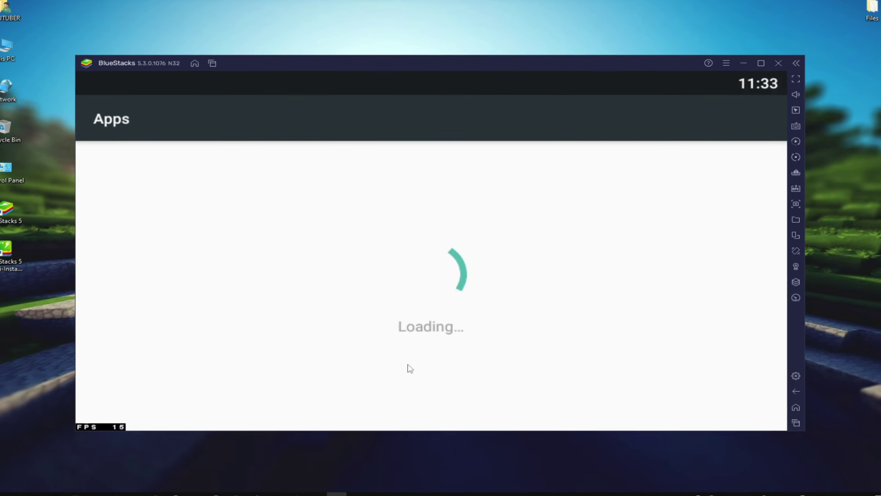
scroll(445, 192, down, 5)
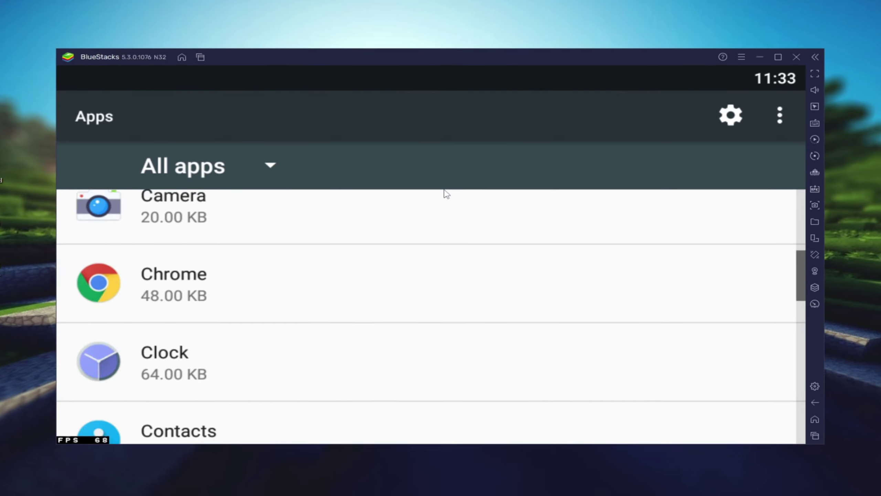
scroll(446, 193, down, 10)
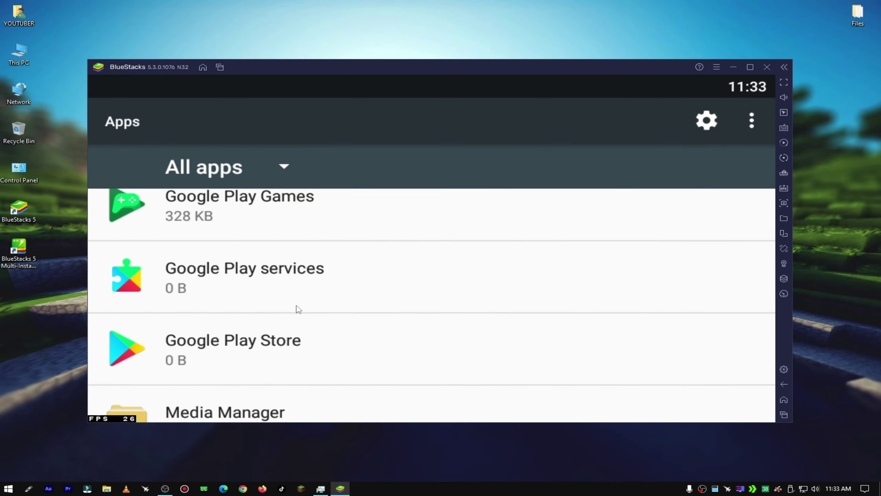
scroll(297, 308, up, 1)
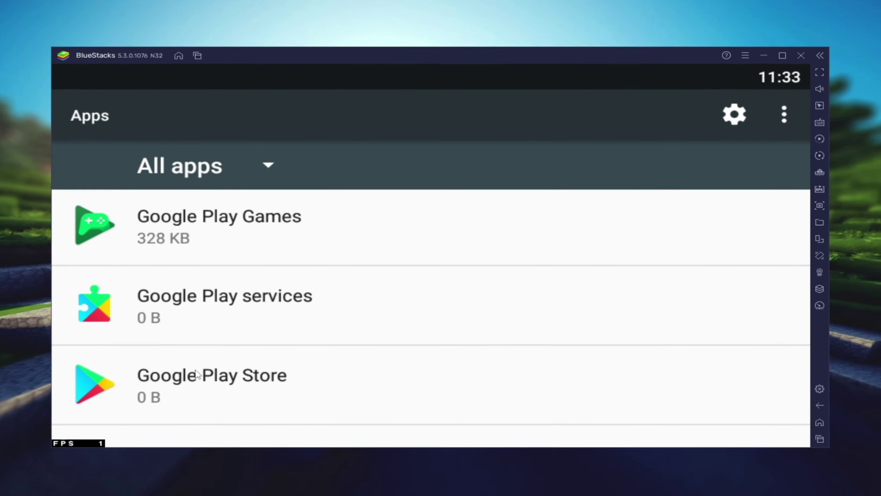
scroll(409, 372, down, 15)
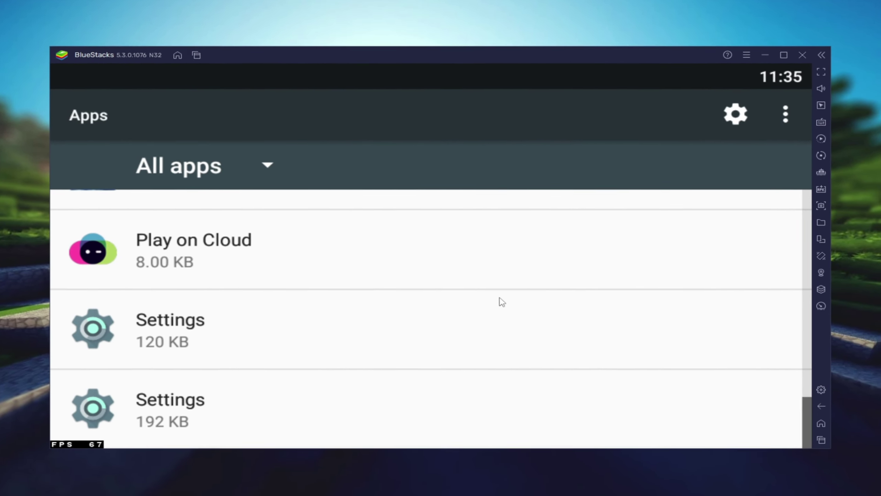
scroll(556, 382, up, 2)
Check the font size and display size options in the Android Accessibility settings, and dismiss the Settings app from the recent apps
click(845, 420)
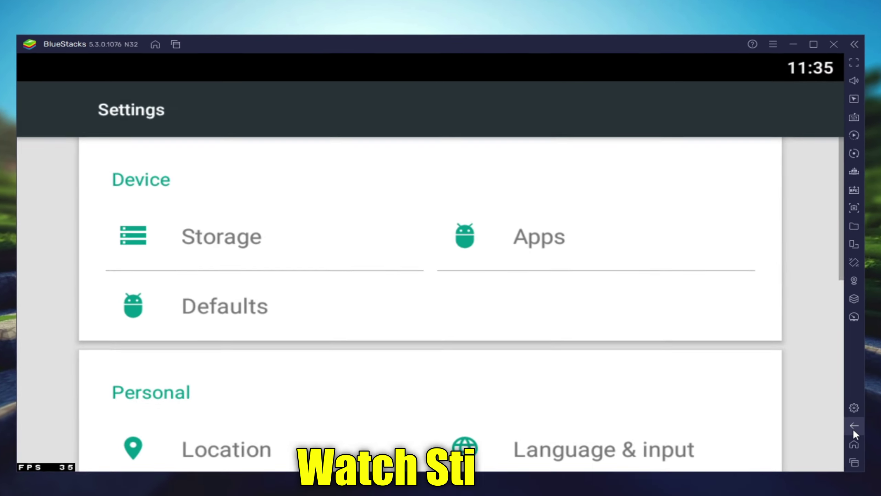
scroll(288, 251, down, 6)
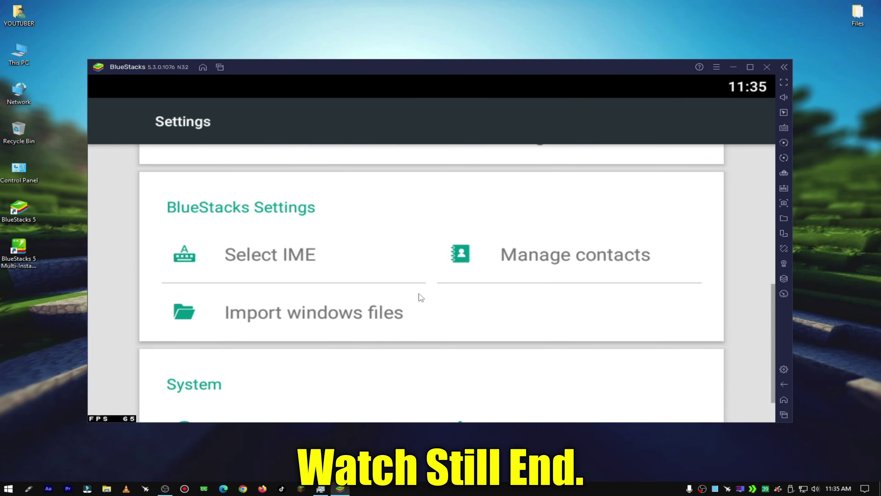
scroll(421, 297, down, 2)
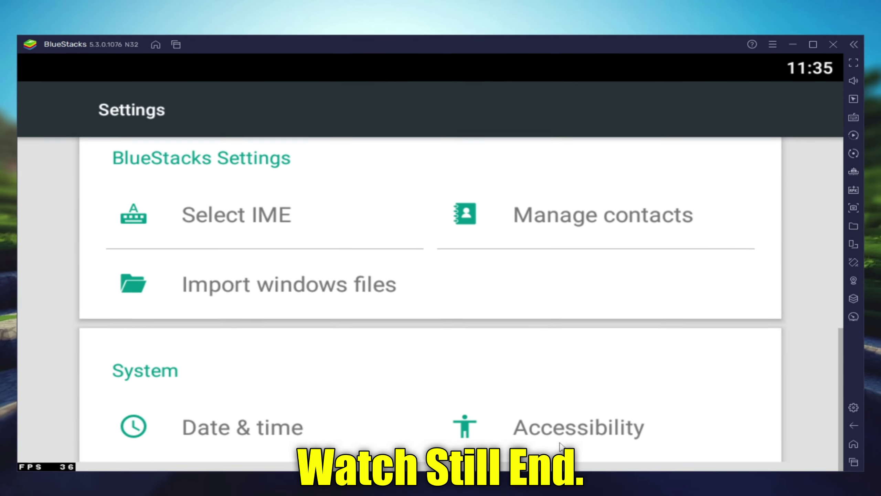
click(546, 407)
scroll(149, 225, down, 3)
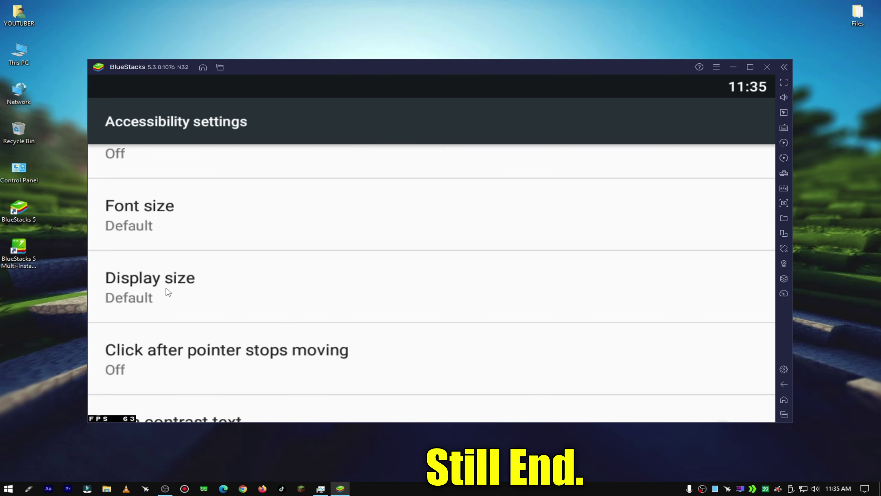
click(797, 423)
drag(408, 281, 676, 314)
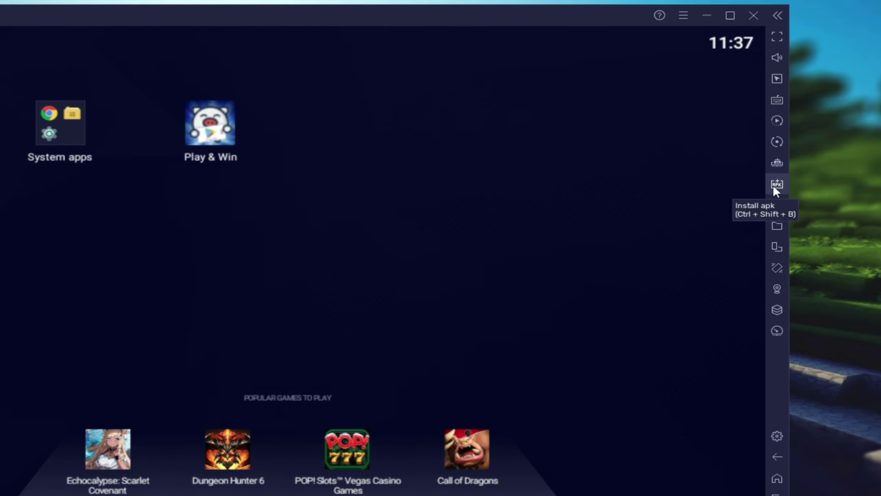
Install the APK "Free Fire OB42 Global Version" from the Files folder on the Desktop
click(732, 156)
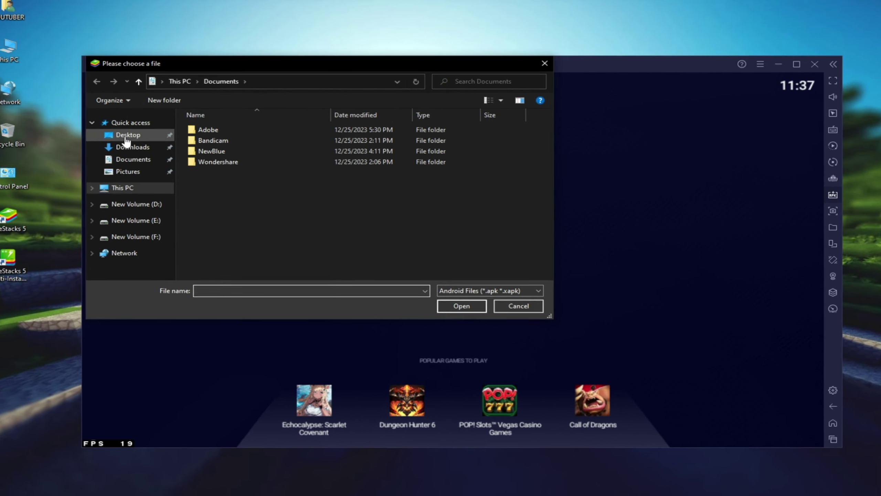
click(124, 137)
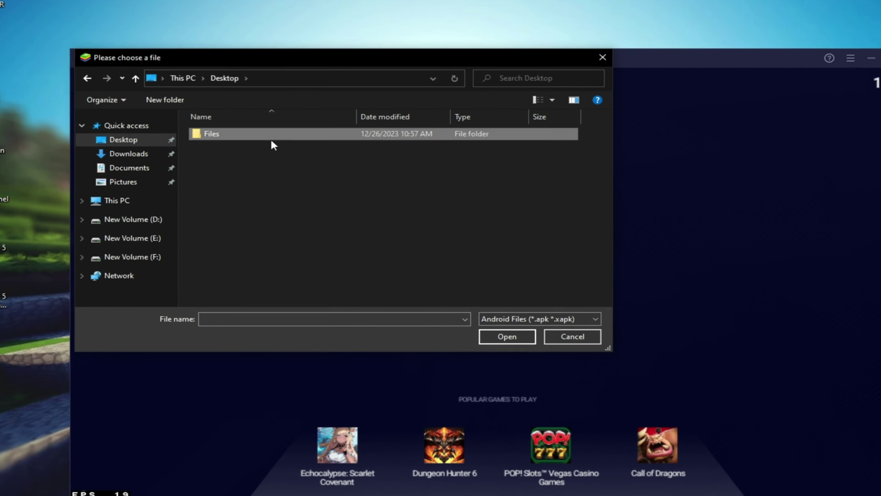
double_click(265, 135)
click(266, 136)
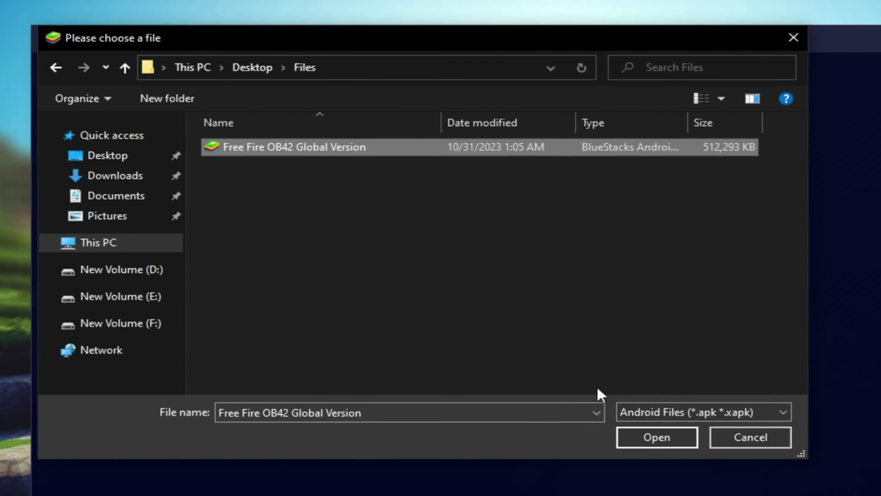
click(657, 437)
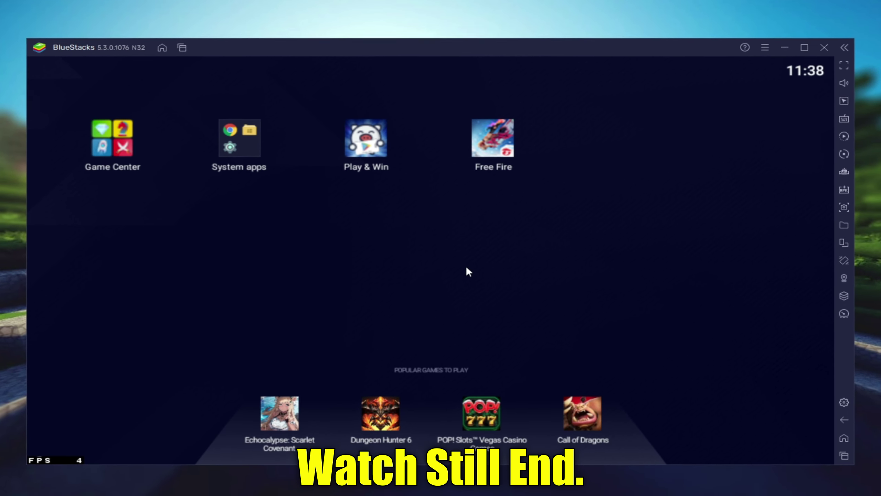
Open the Facebook login page in Chrome from the system apps
click(244, 163)
click(319, 248)
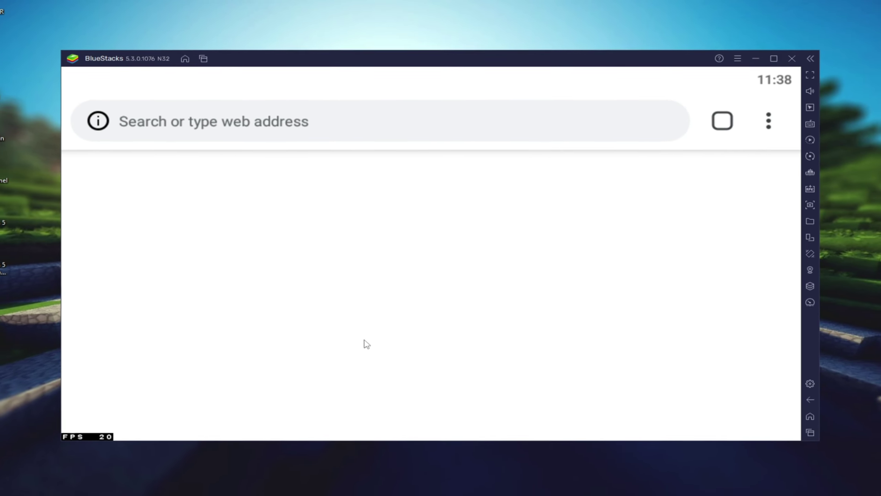
scroll(252, 232, down, 3)
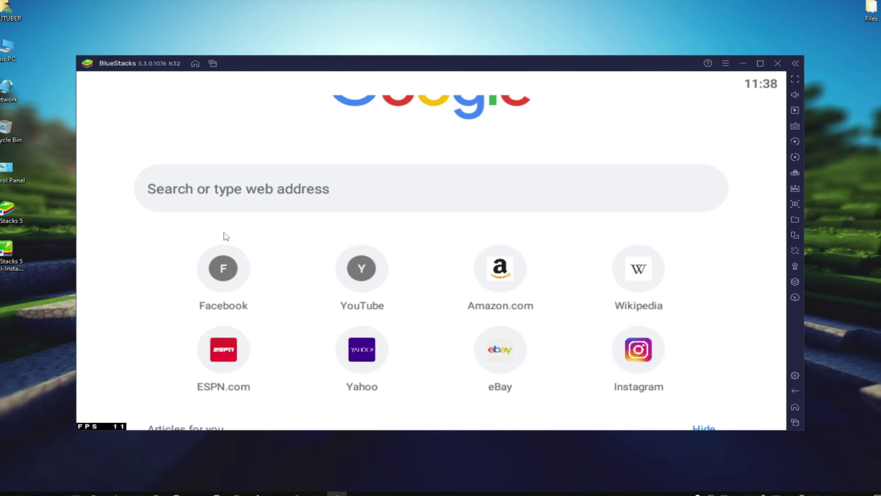
click(239, 278)
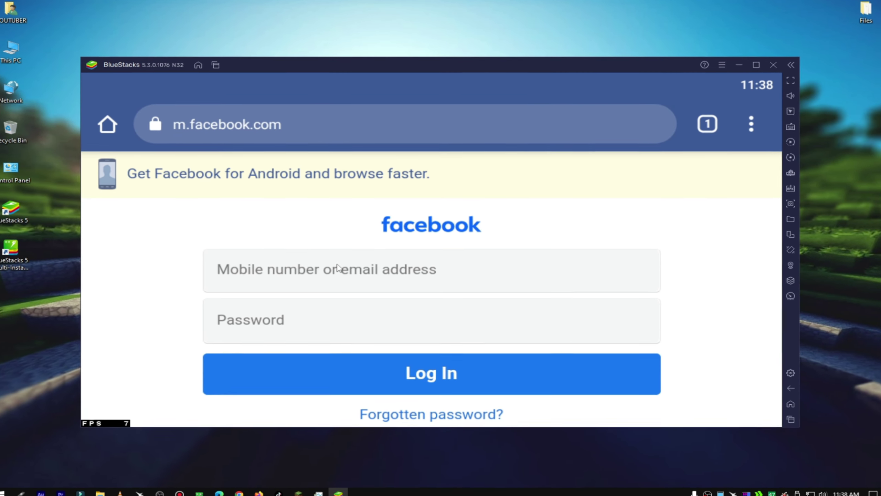
Log in to Facebook with the account's mobile number or email address and its password
click(312, 274)
click(345, 326)
click(355, 275)
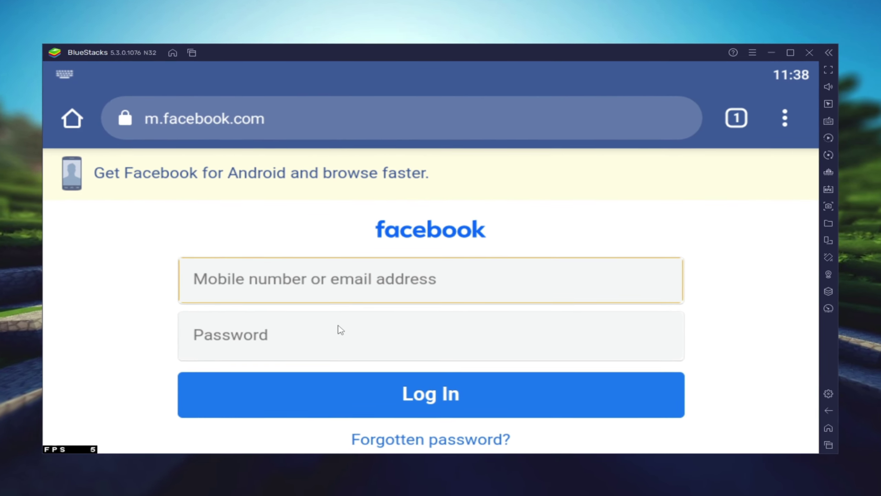
click(339, 329)
click(347, 276)
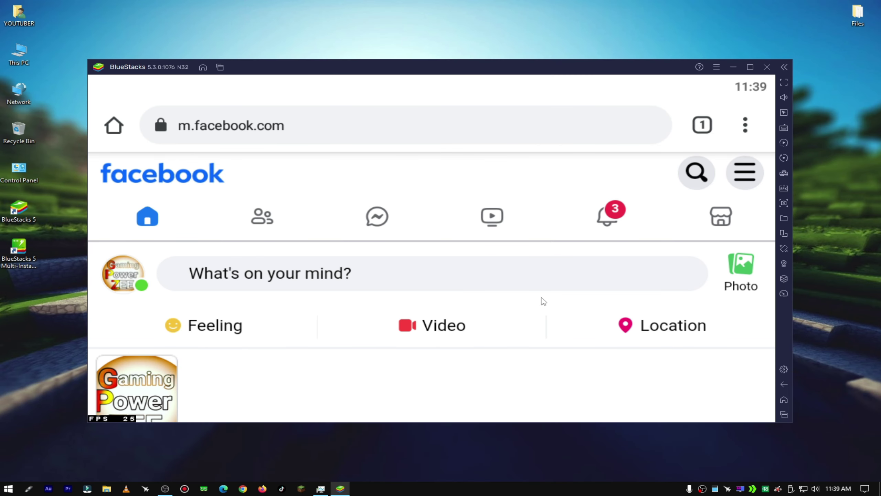
Clear Chrome from the recent apps and close BlueStacks
click(784, 415)
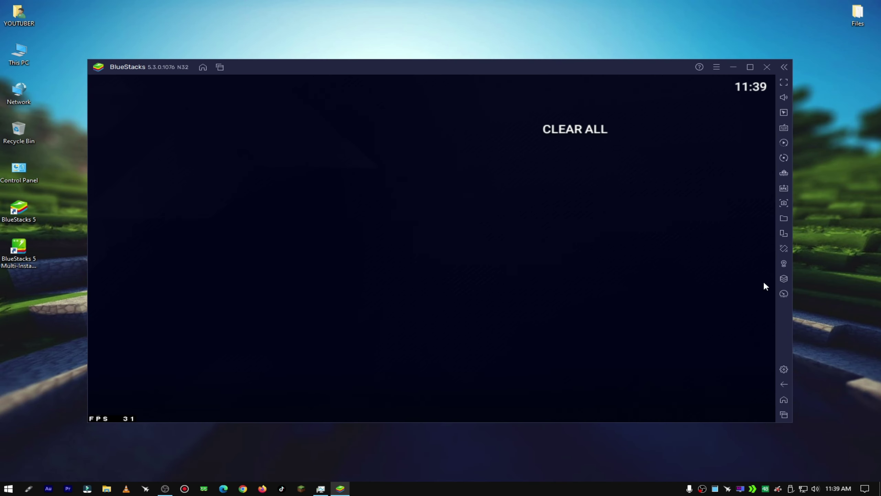
click(345, 281)
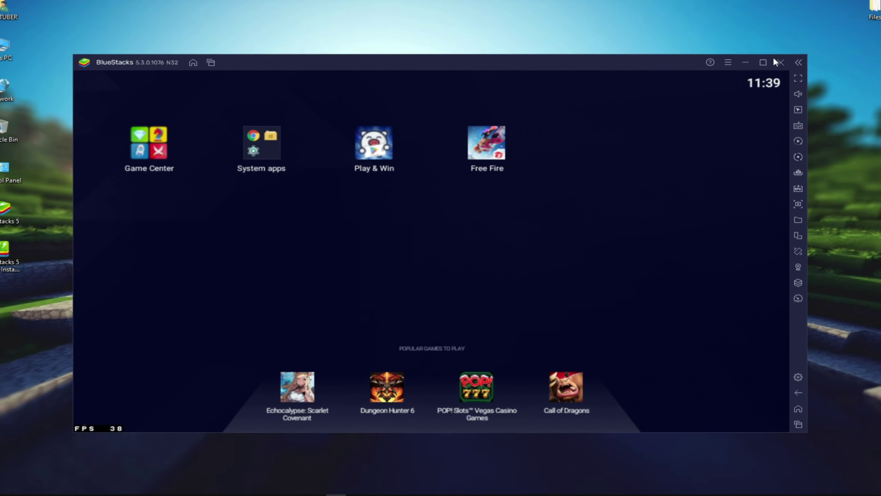
click(778, 63)
click(498, 257)
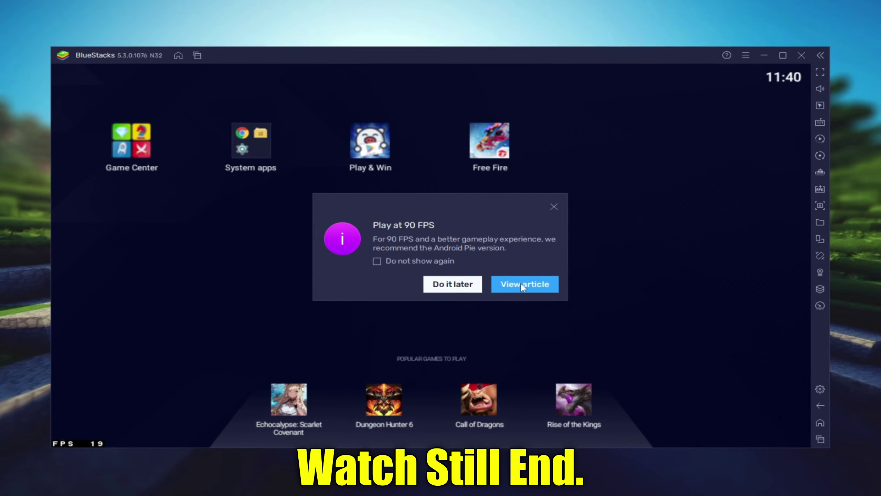
Postpone the 90 FPS recommendation and sign in to Free Fire with Facebook, accepting the emulator notice
click(452, 278)
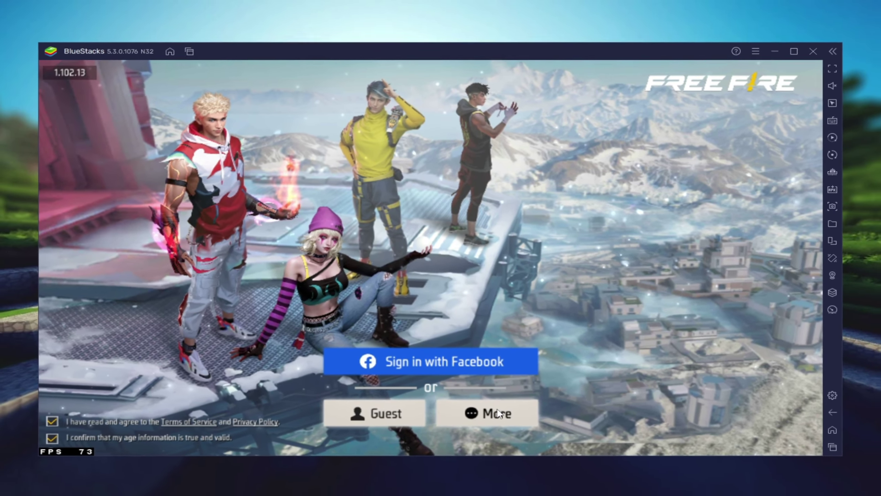
click(500, 419)
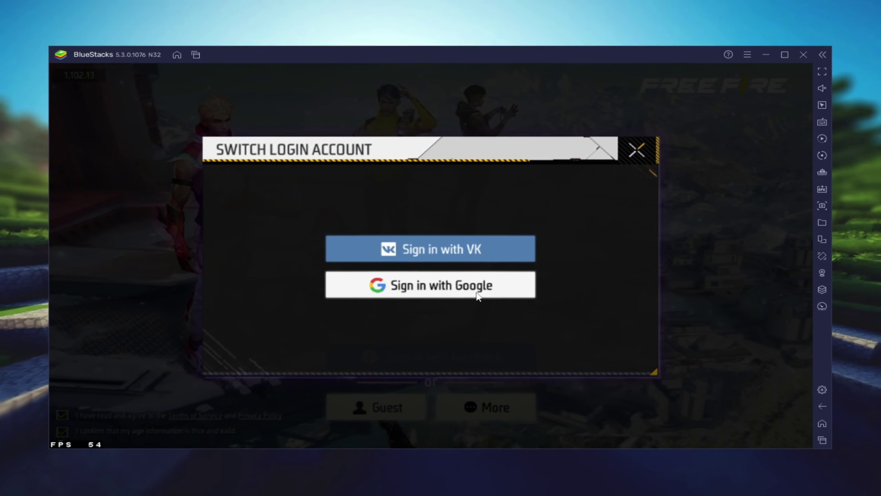
click(627, 152)
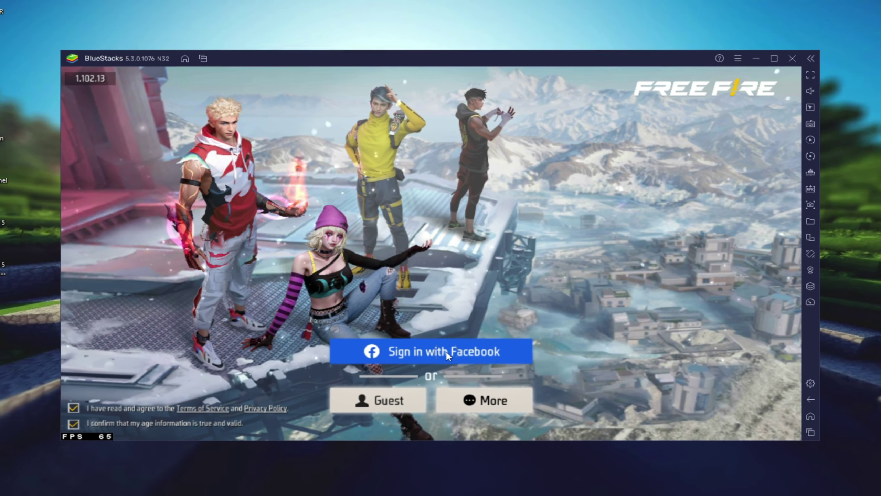
click(520, 334)
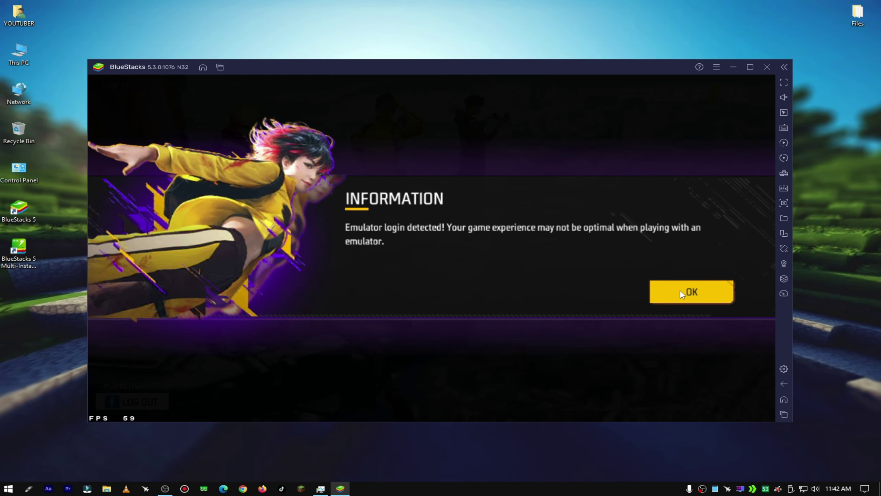
click(680, 290)
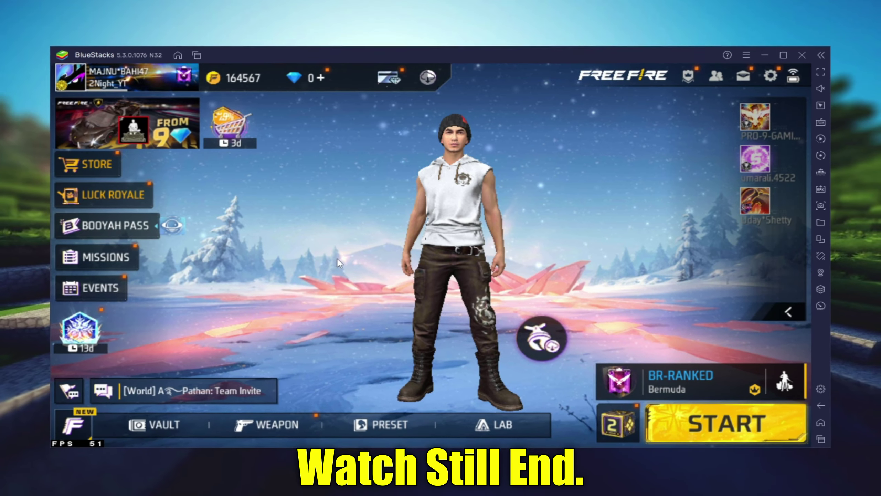
Open the Free Fire settings, go through the Display options, and open the custom HUD editor for the controls
click(779, 73)
click(733, 241)
click(474, 296)
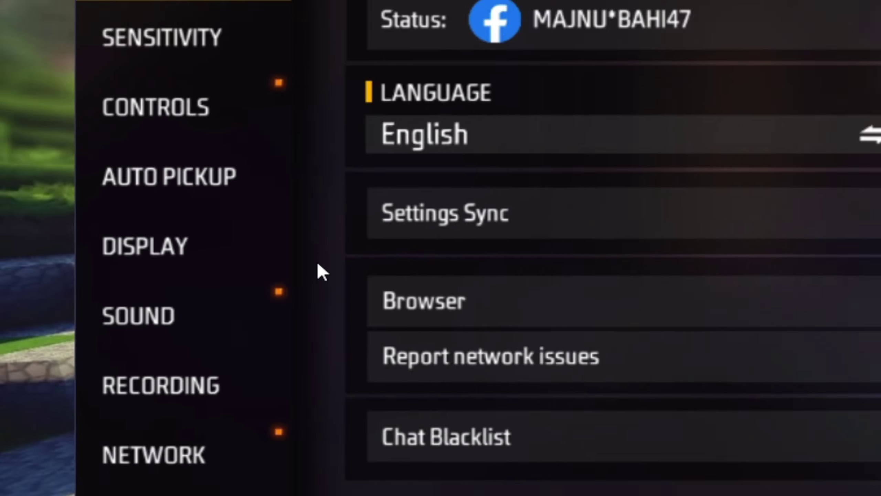
click(139, 252)
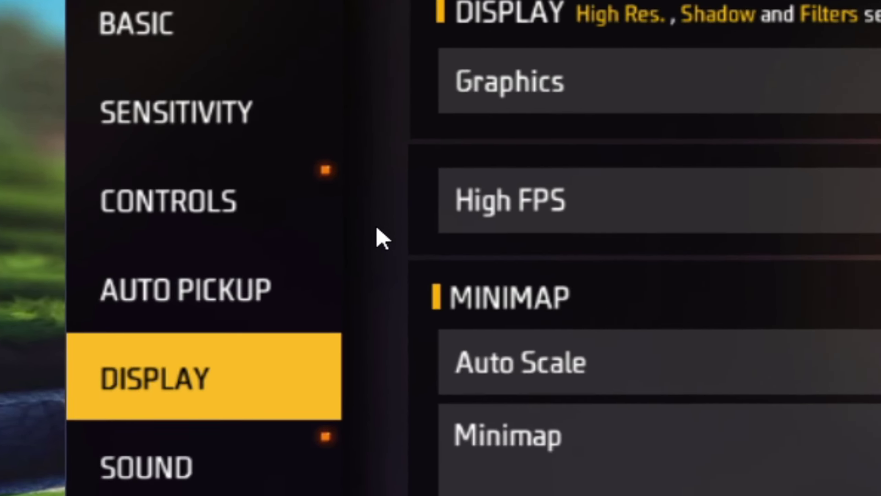
click(194, 194)
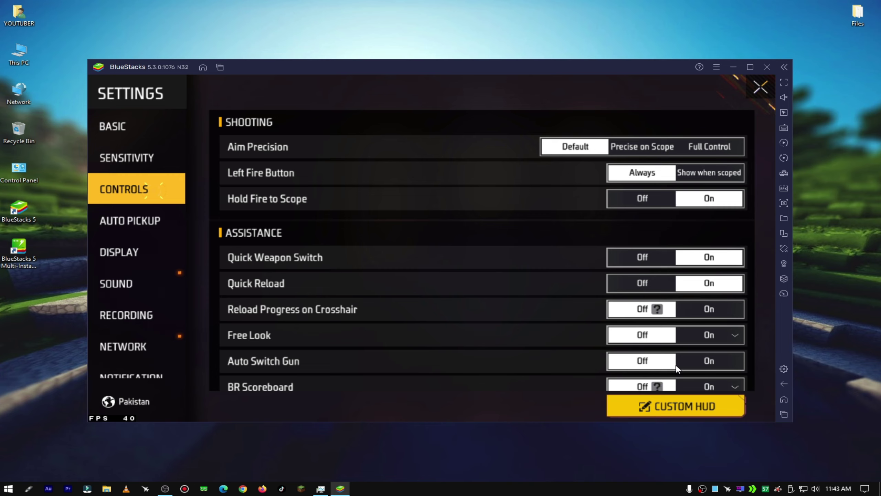
click(718, 410)
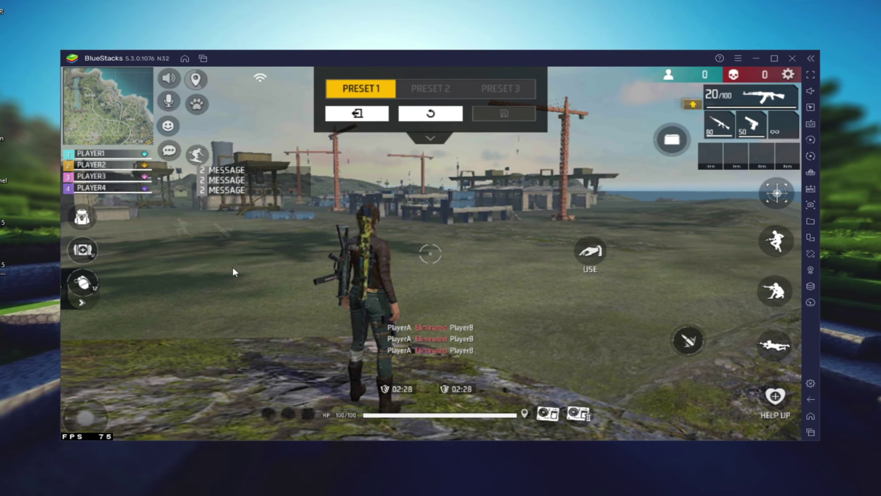
Import the key mapping file Free Fire bl5.cfg in the advanced controls editor and select the Standard (Edited) scheme
key(ctrl+shift+a)
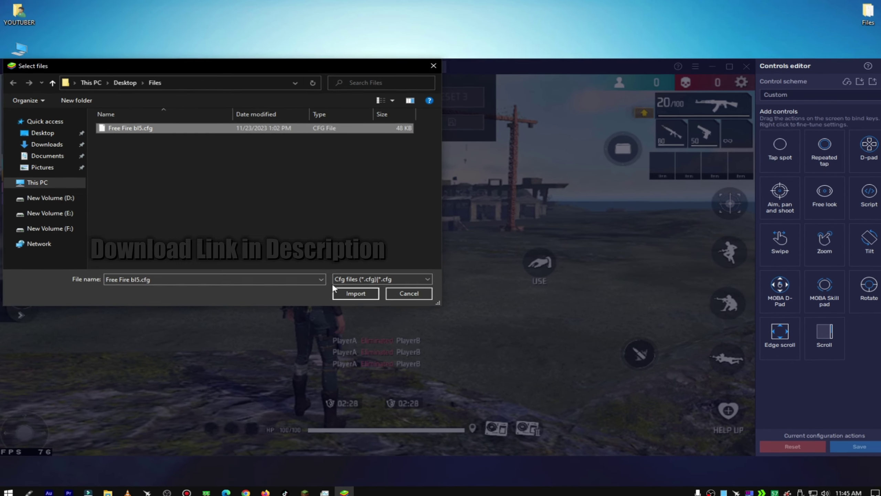
click(426, 292)
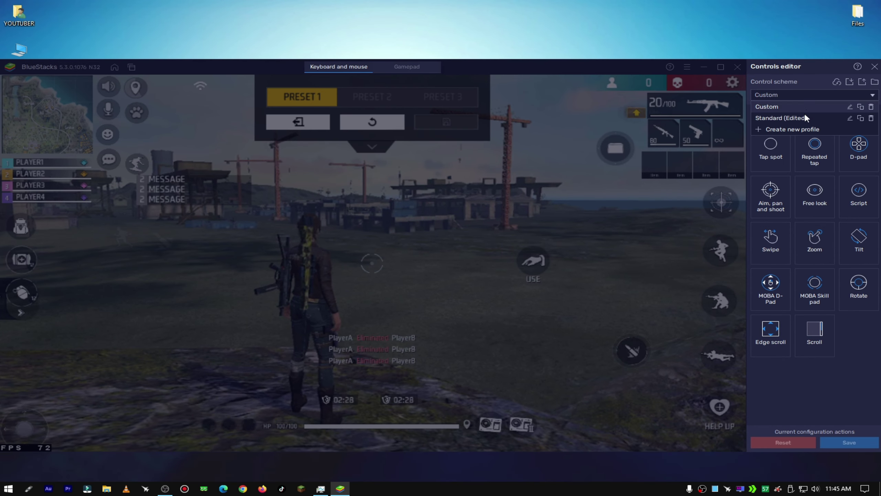
click(798, 118)
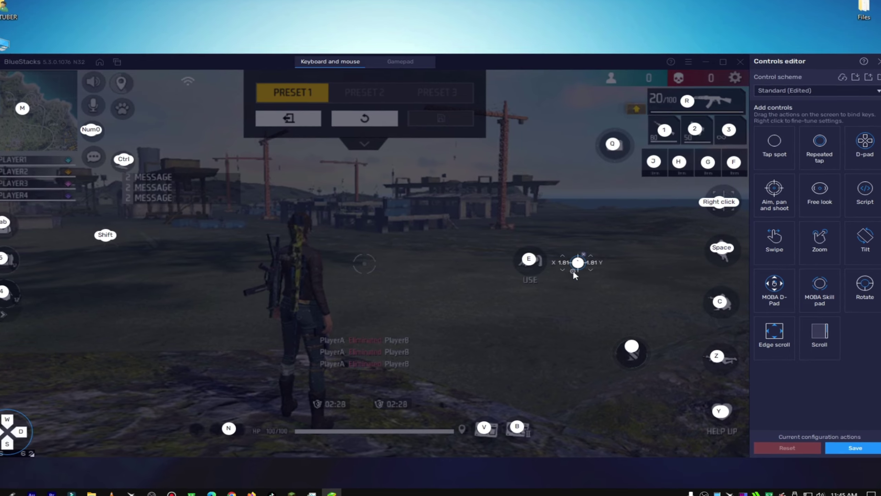
Check the mouse sensitivity X and Y and the Tweaks value in the aim, pan and shoot settings
click(573, 271)
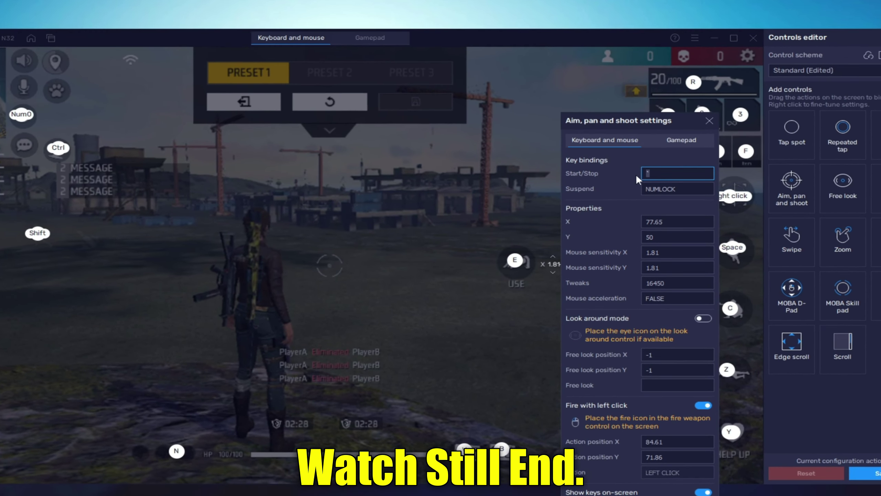
click(648, 254)
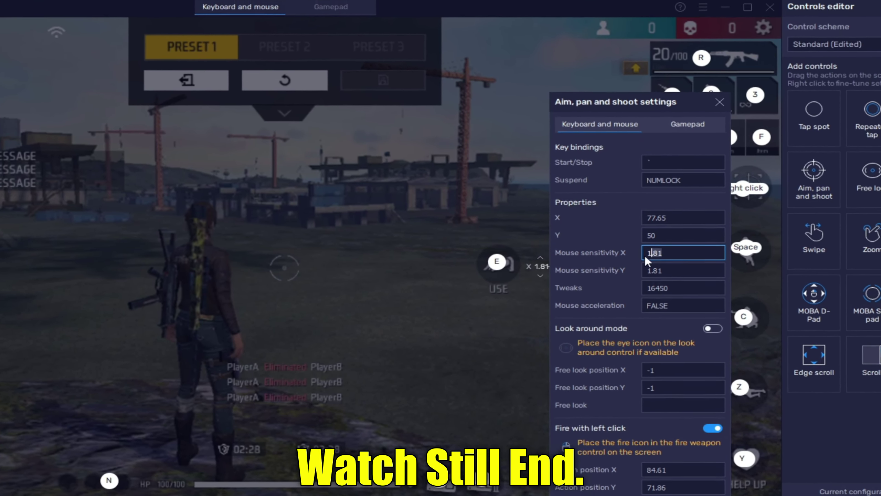
click(646, 275)
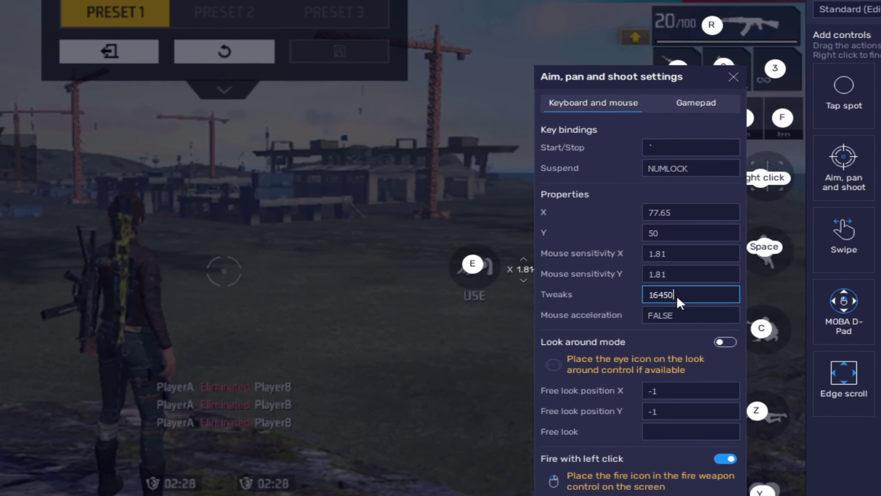
click(692, 296)
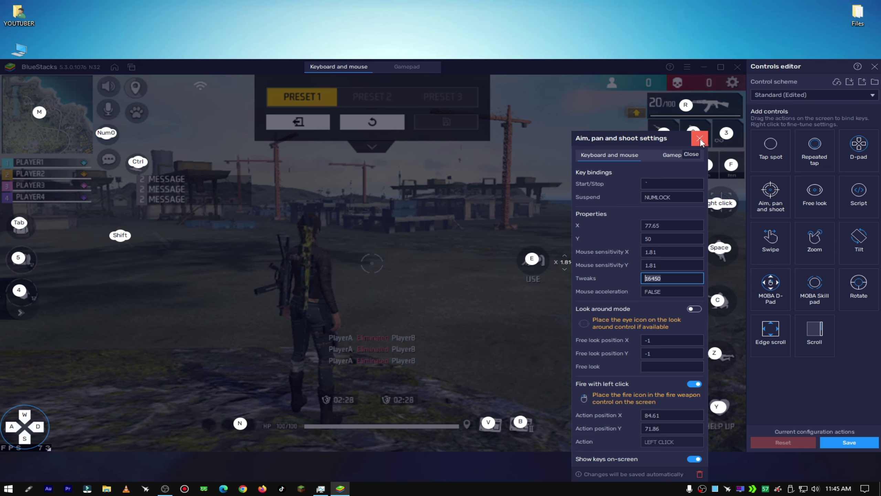
click(699, 138)
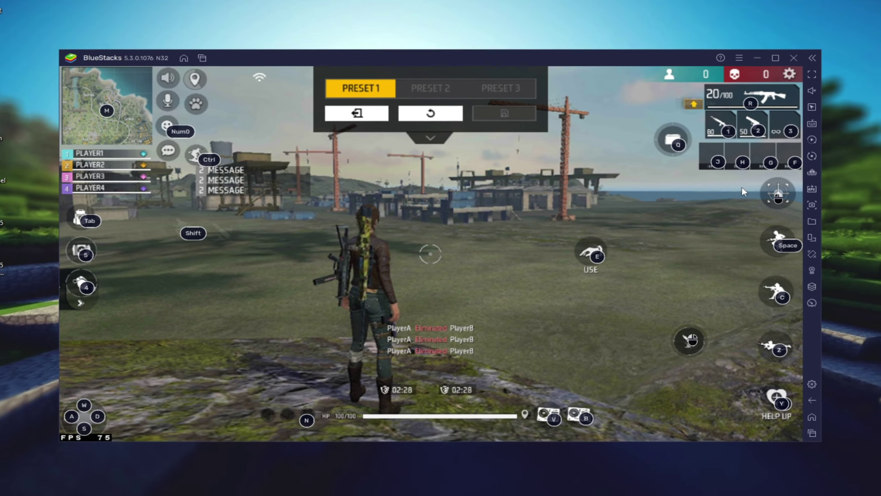
Lower the opacity of the on-screen game controls to the minimum so the key labels are hidden
click(785, 129)
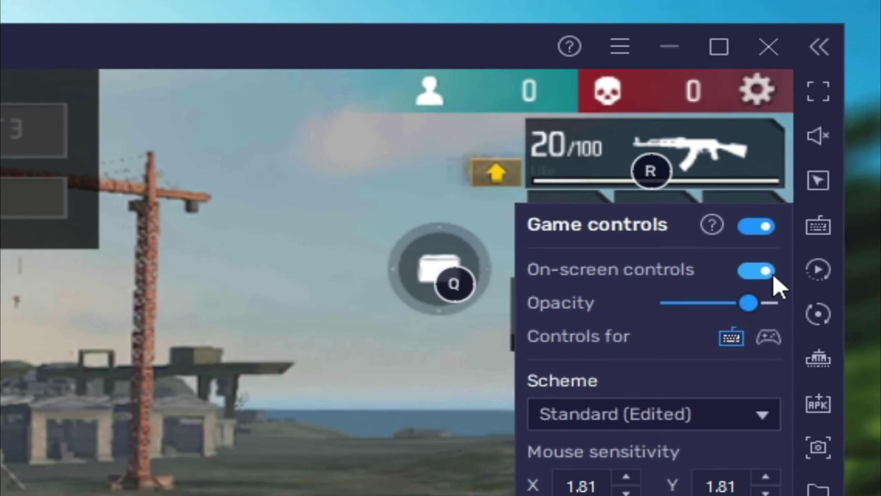
drag(756, 260, 607, 237)
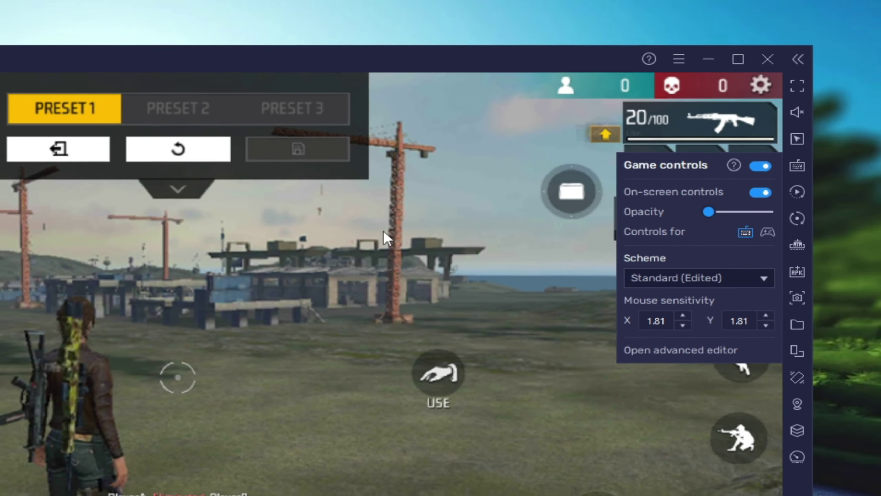
click(383, 231)
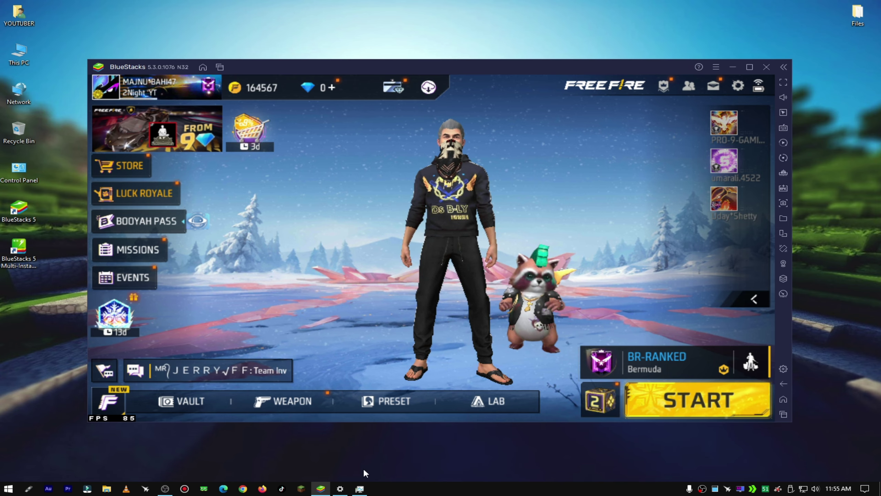
Open the graphics settings from the Windows display settings
click(472, 357)
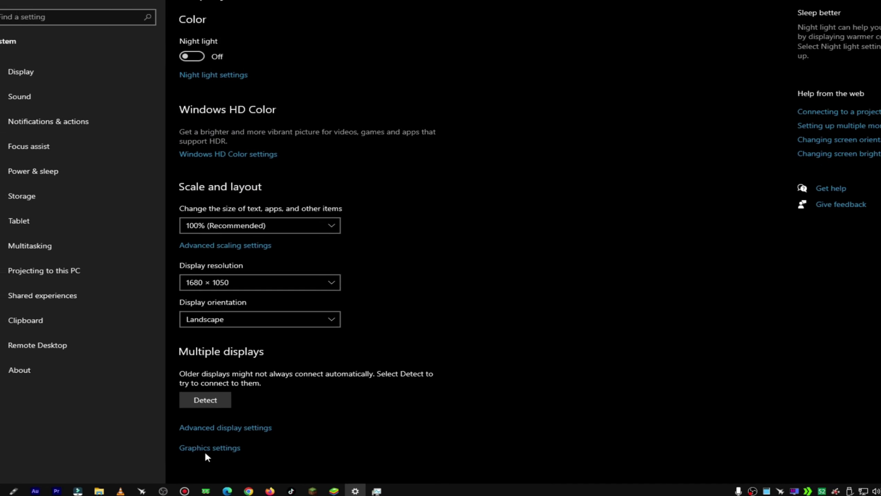
click(211, 445)
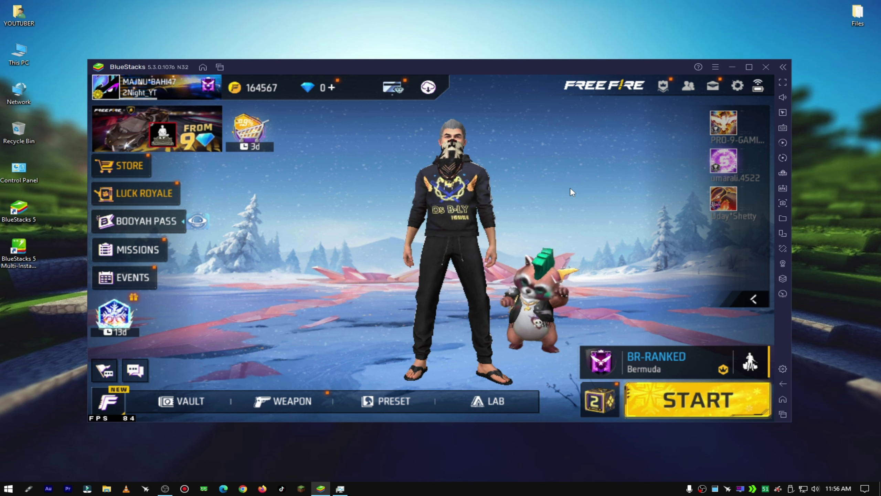
Start a Training match on the Batou map in Free Fire and run around the hall to test the gameplay
drag(524, 218, 277, 262)
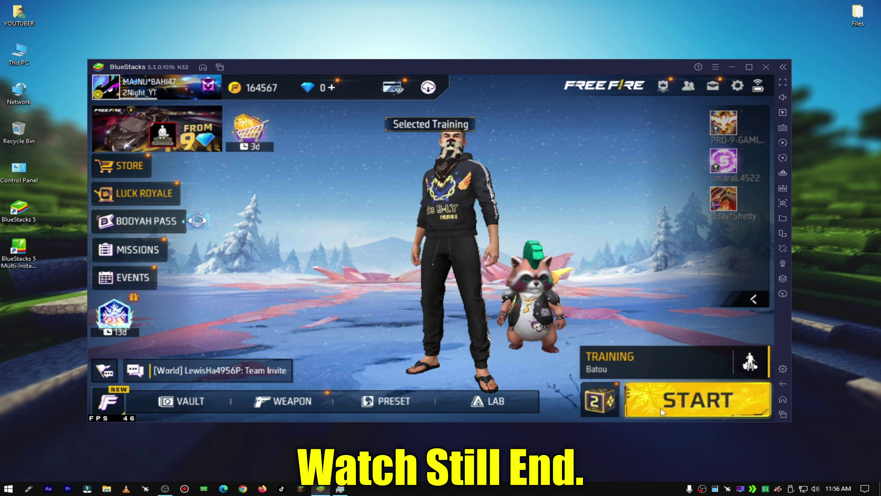
click(718, 413)
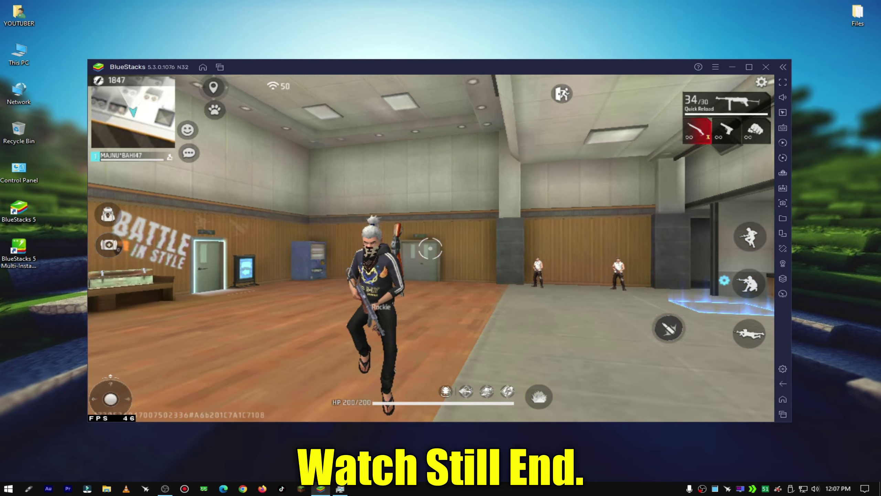
key(w)
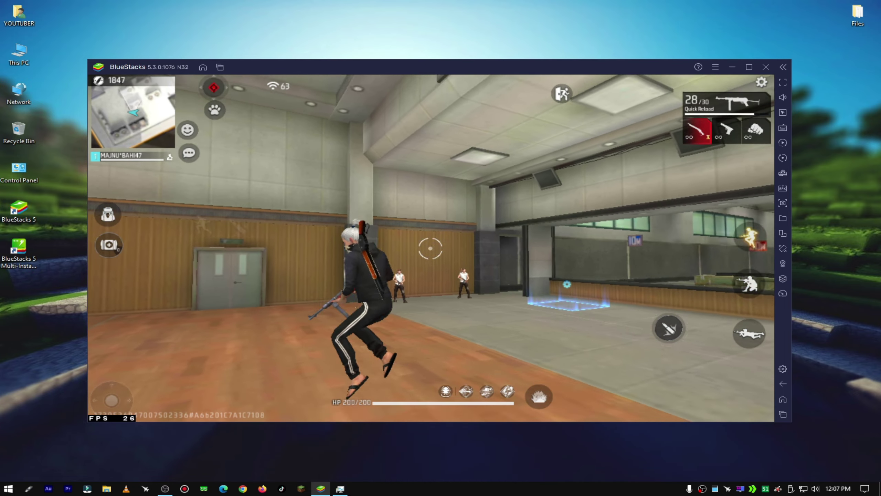
key(w)
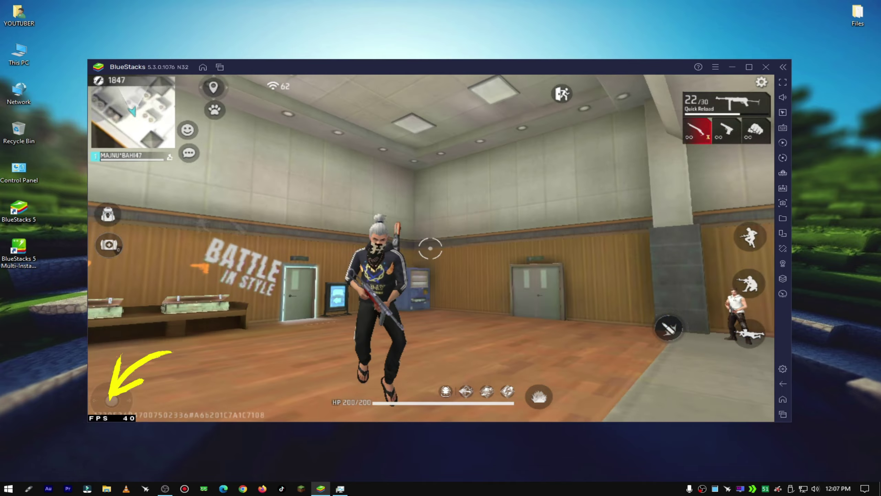
key(w)
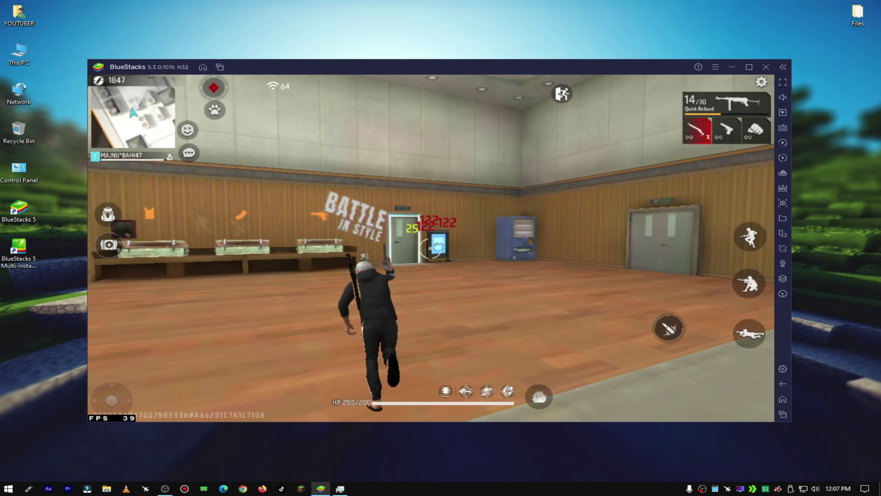
key(w)
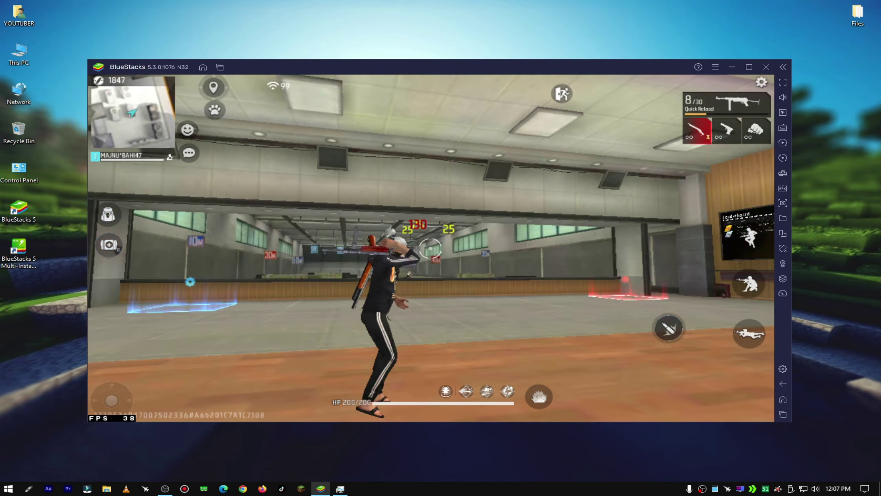
key(w)
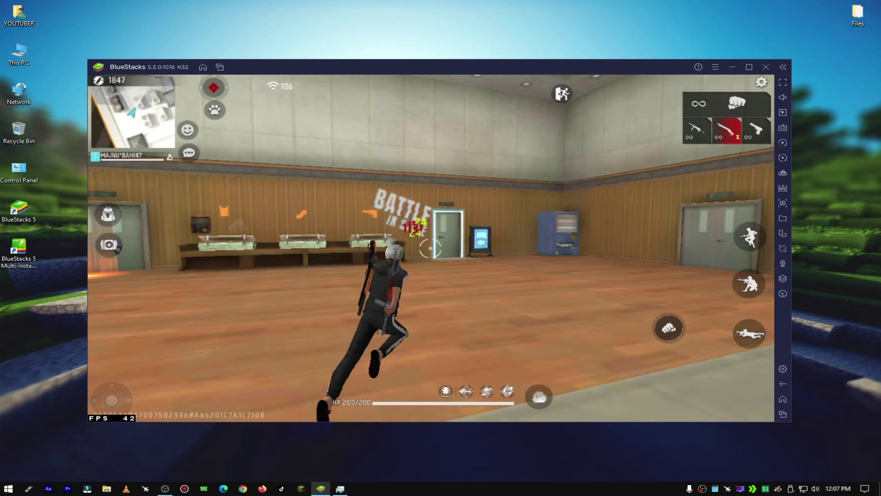